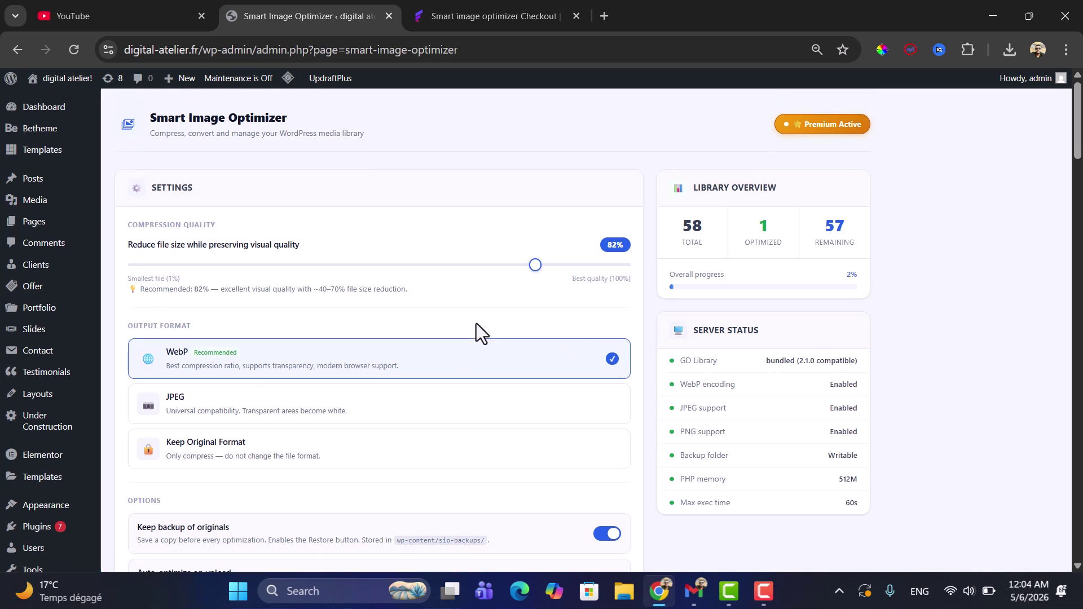
- Look over the Smart Image Optimizer page from its compression settings down to the image library list
left_click_drag(150, 117, 291, 121)
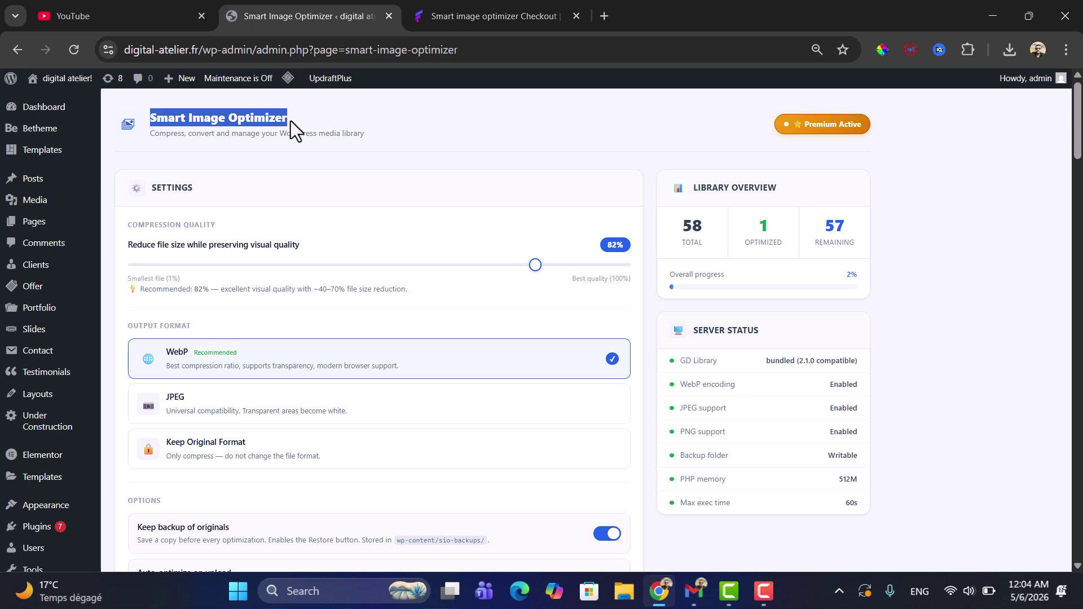
scroll(311, 163, "down", 3)
scroll(311, 163, "up", 3)
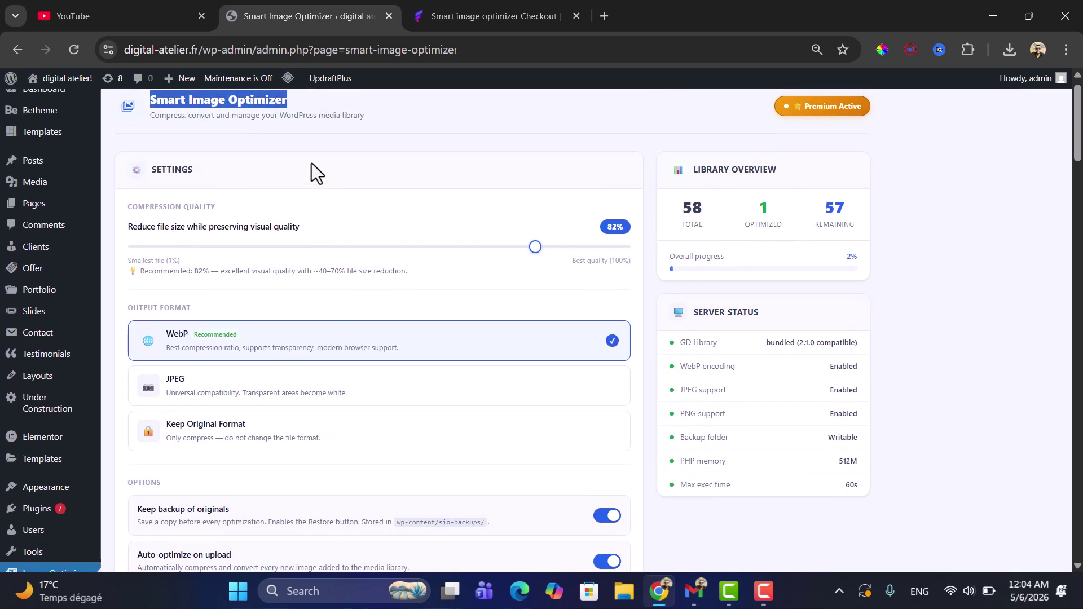
scroll(299, 395, "down", 2)
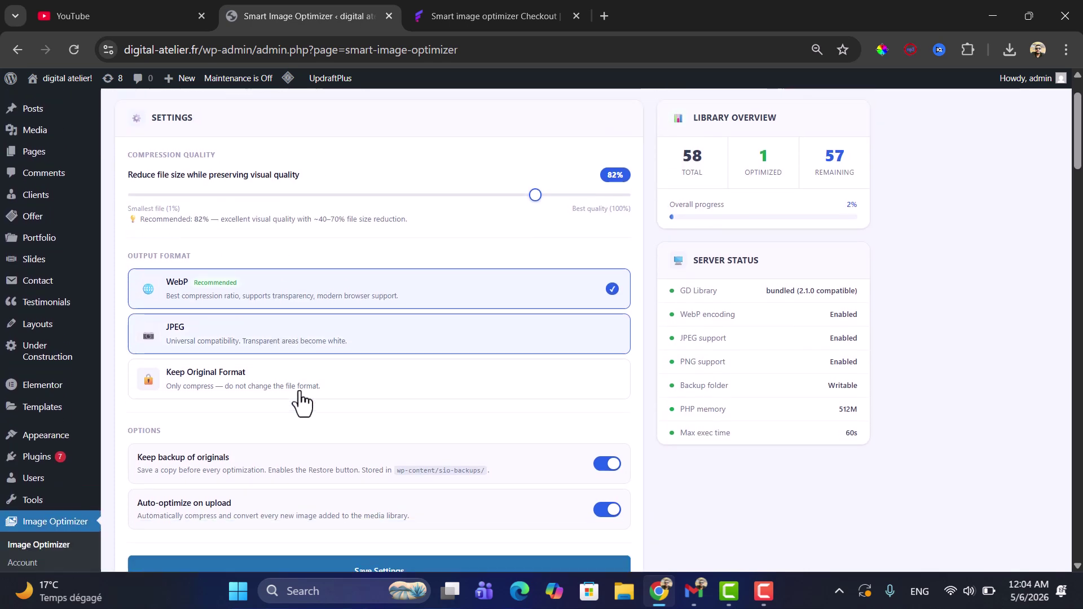
scroll(301, 401, "down", 14)
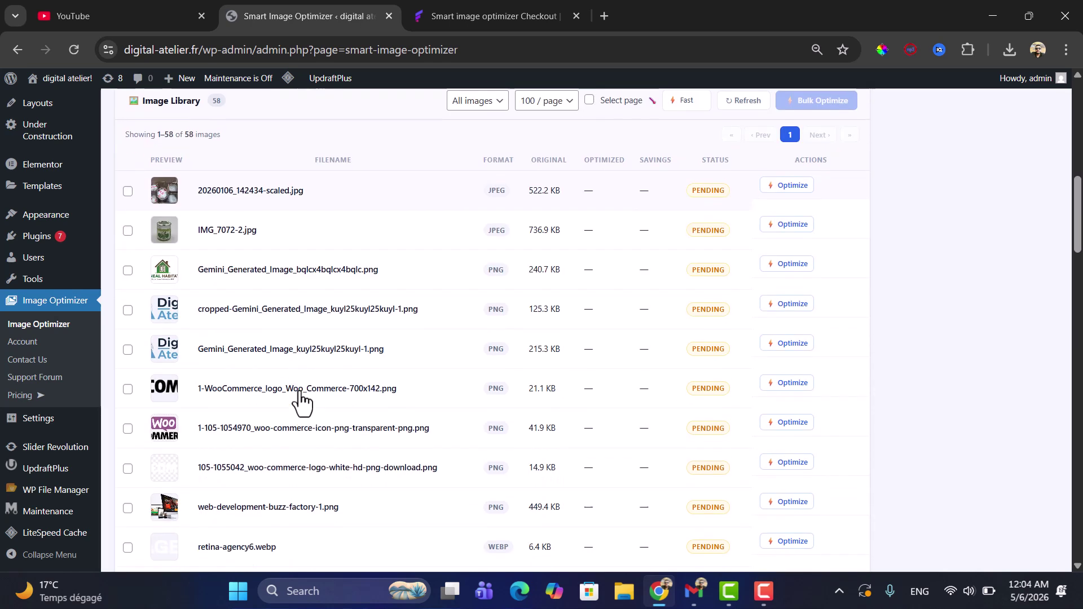
scroll(301, 400, "down", 2)
scroll(300, 401, "up", 18)
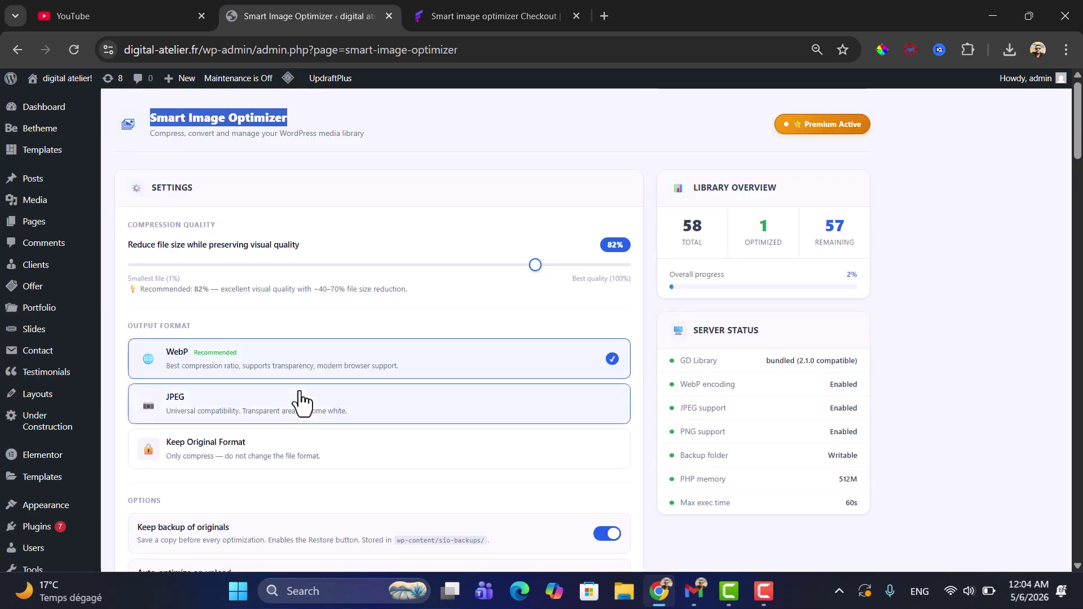
- Try the Keep Original Format and JPEG output formats and return the selection to WebP
left_click(308, 432)
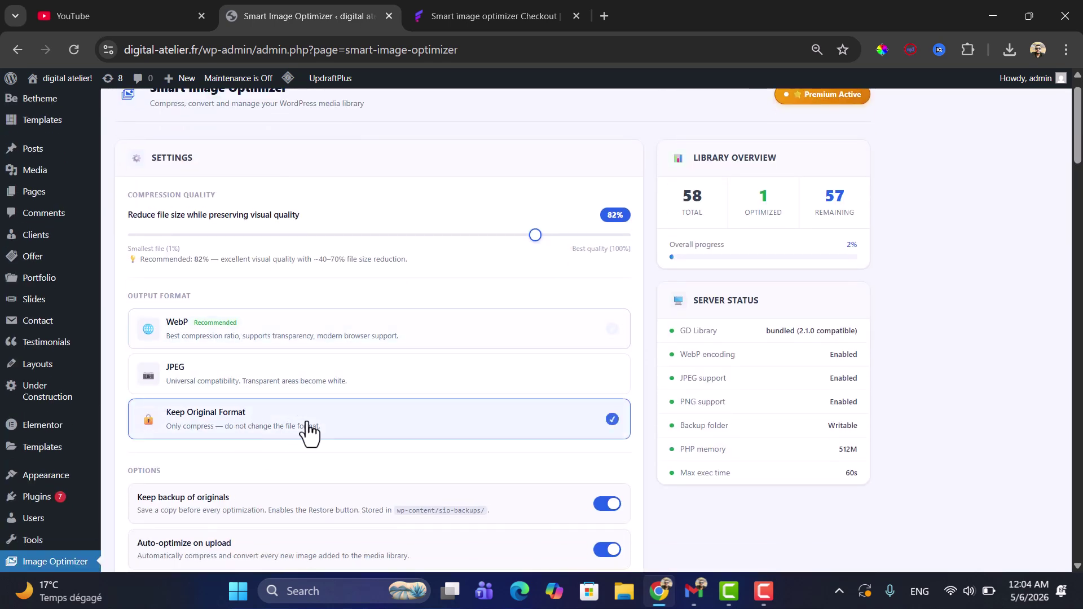
left_click(328, 393)
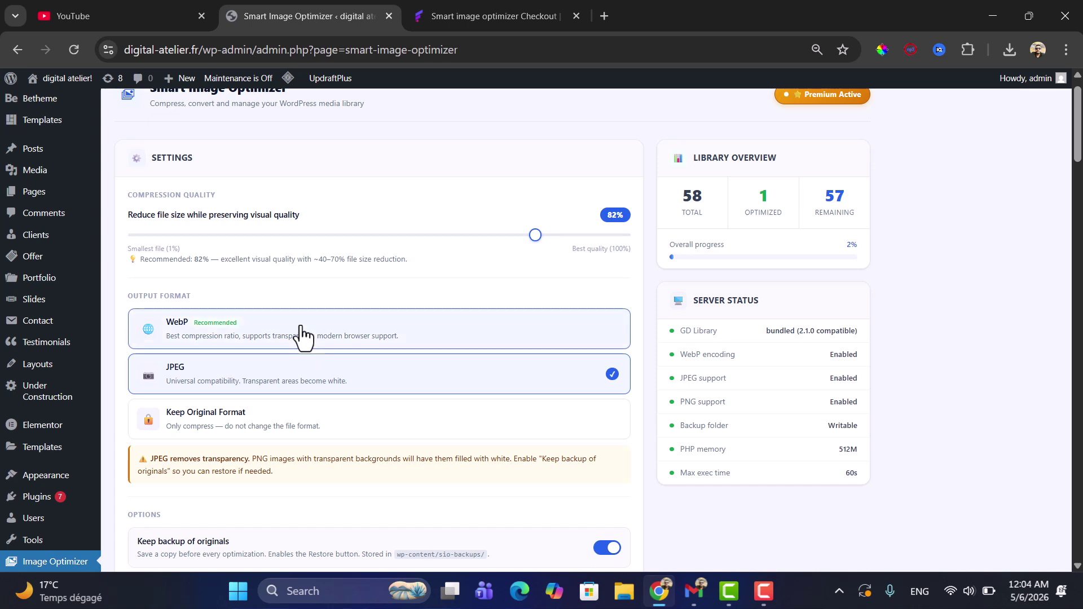
left_click(304, 335)
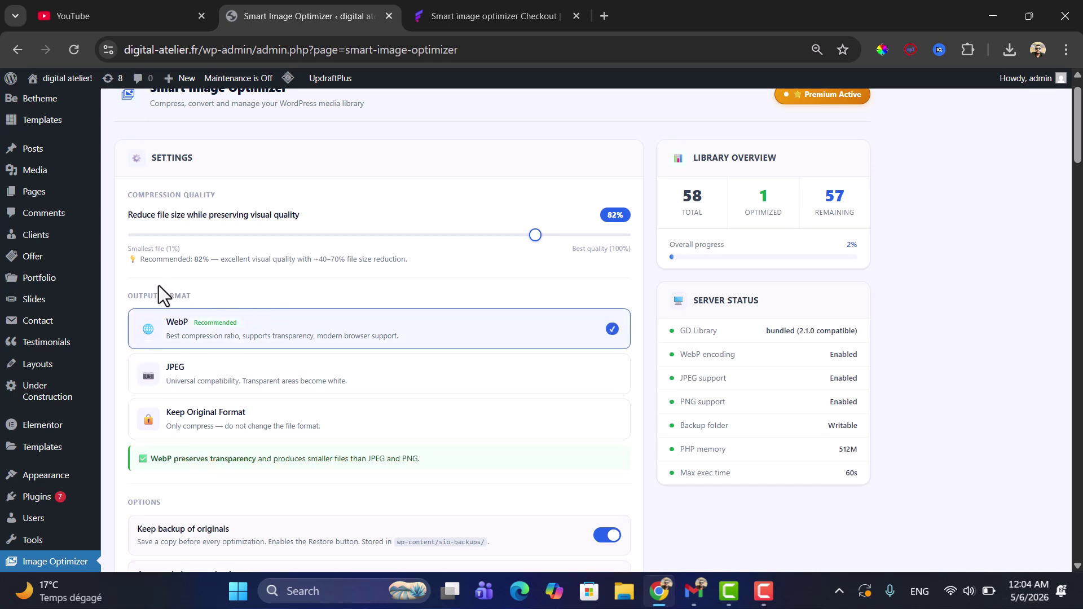
- Examine the output format section, the server status details and the pending images in the image library
left_click_drag(128, 296, 200, 297)
scroll(244, 372, "down", 3)
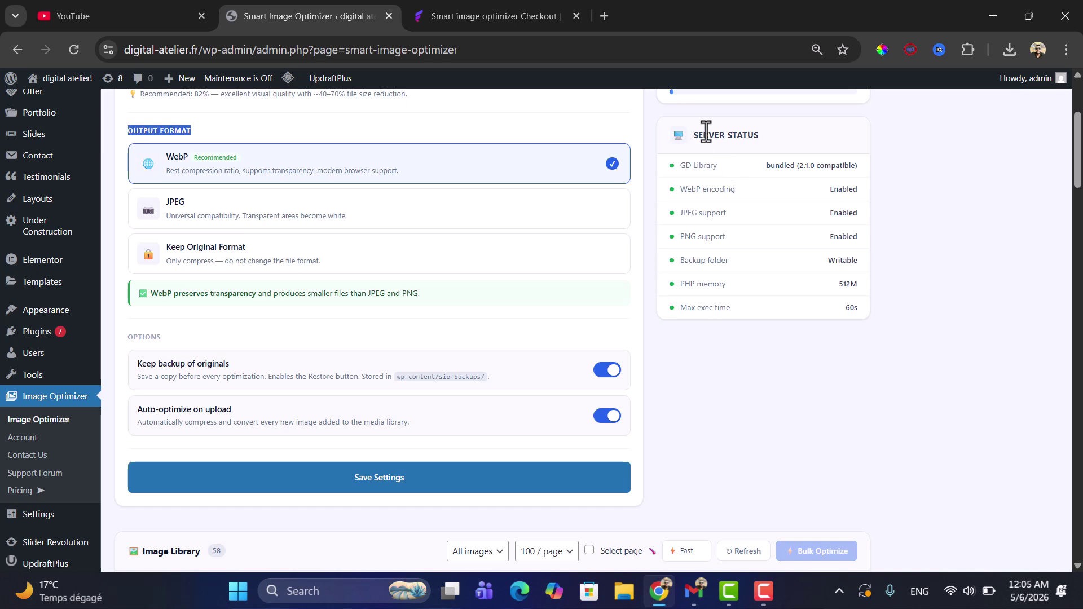
left_click_drag(701, 125, 888, 319)
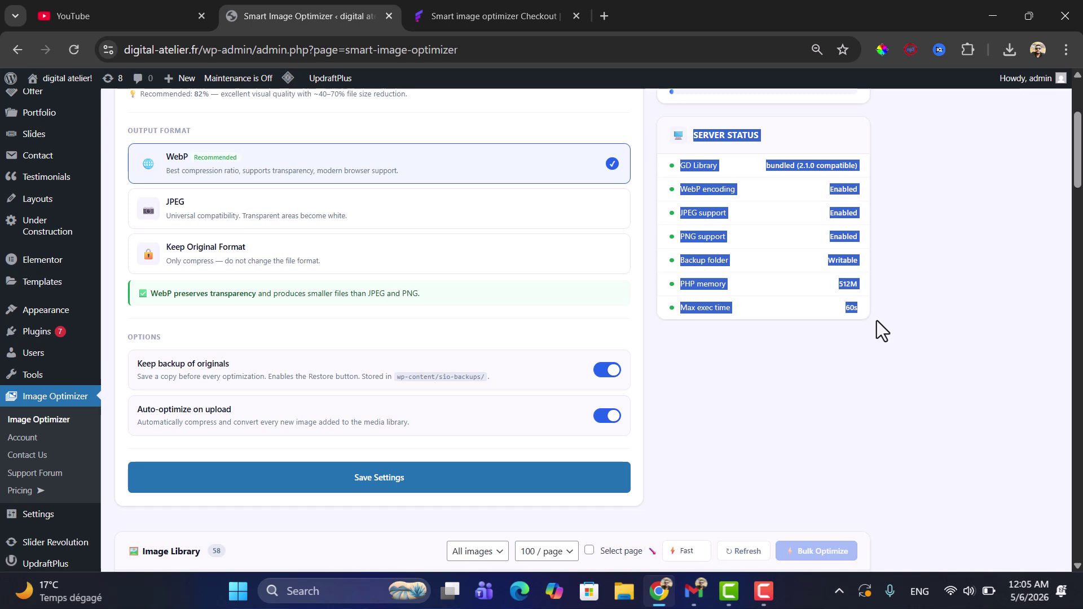
scroll(766, 347, "down", 5)
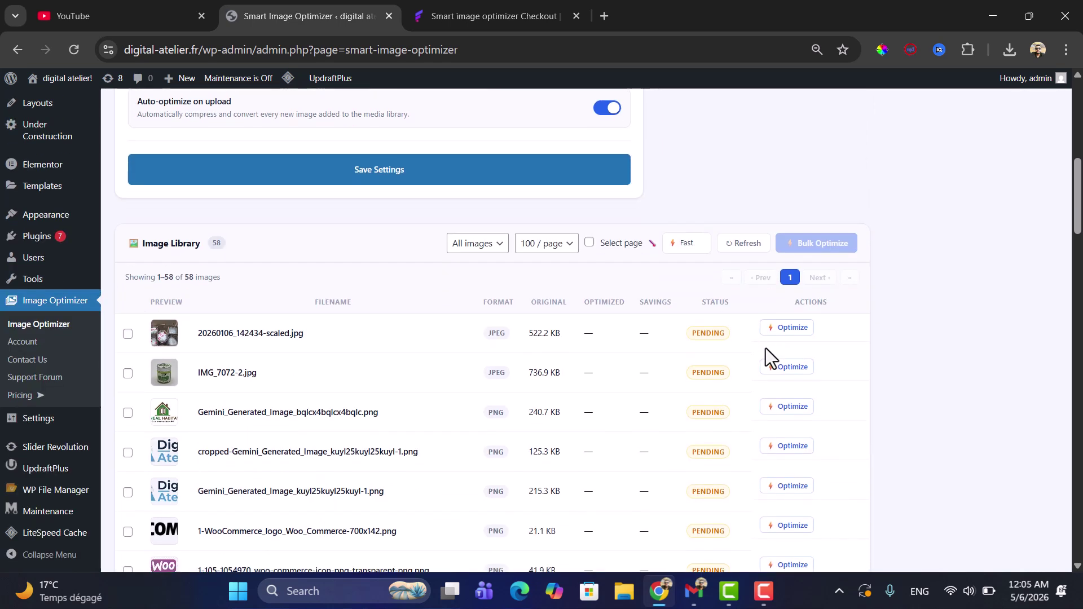
scroll(765, 347, "down", 5)
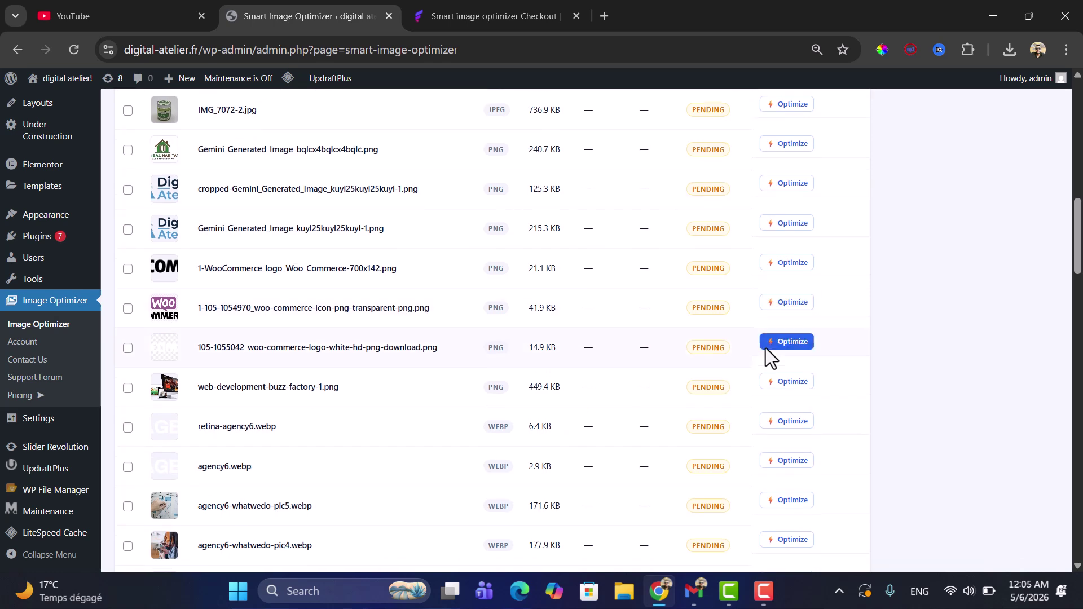
scroll(765, 347, "up", 10)
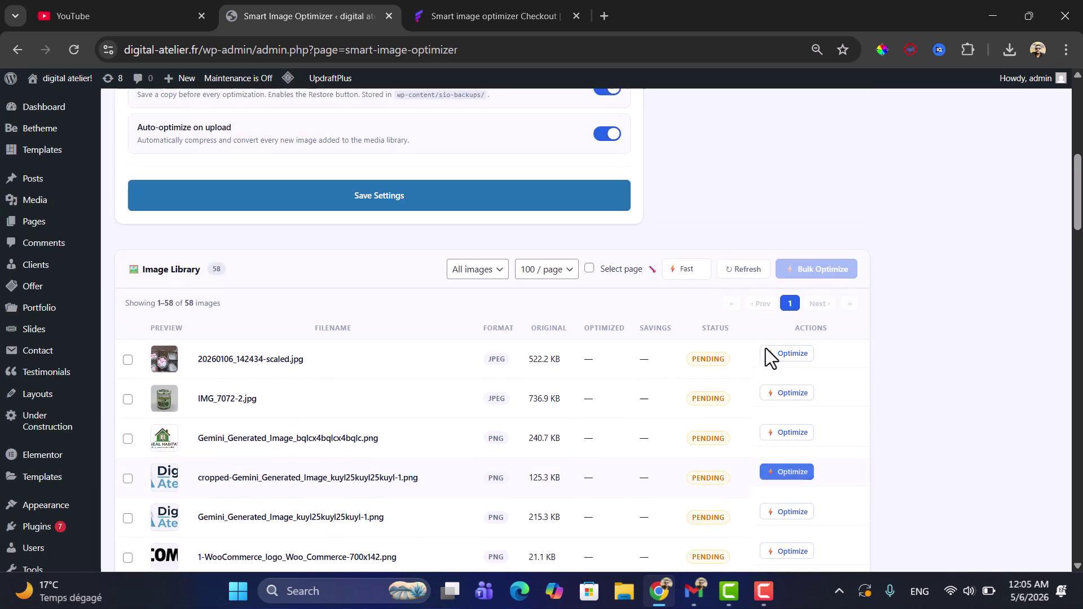
scroll(766, 347, "up", 1)
scroll(765, 347, "down", 6)
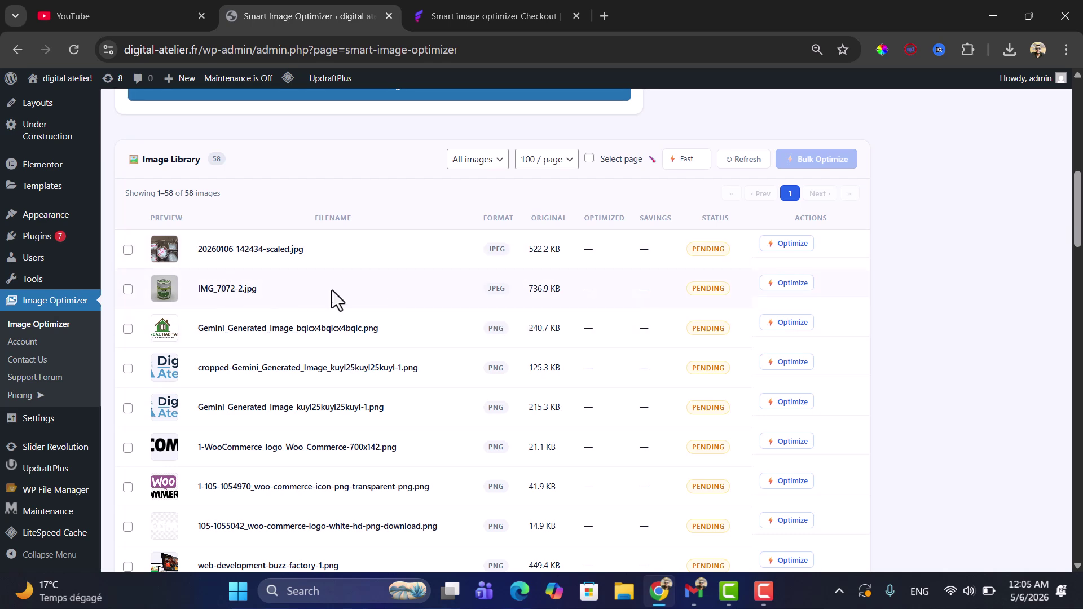
- Set the output format to Keep Original Format and save the optimizer settings
scroll(469, 364, "up", 8)
scroll(468, 363, "up", 1)
left_click(310, 389)
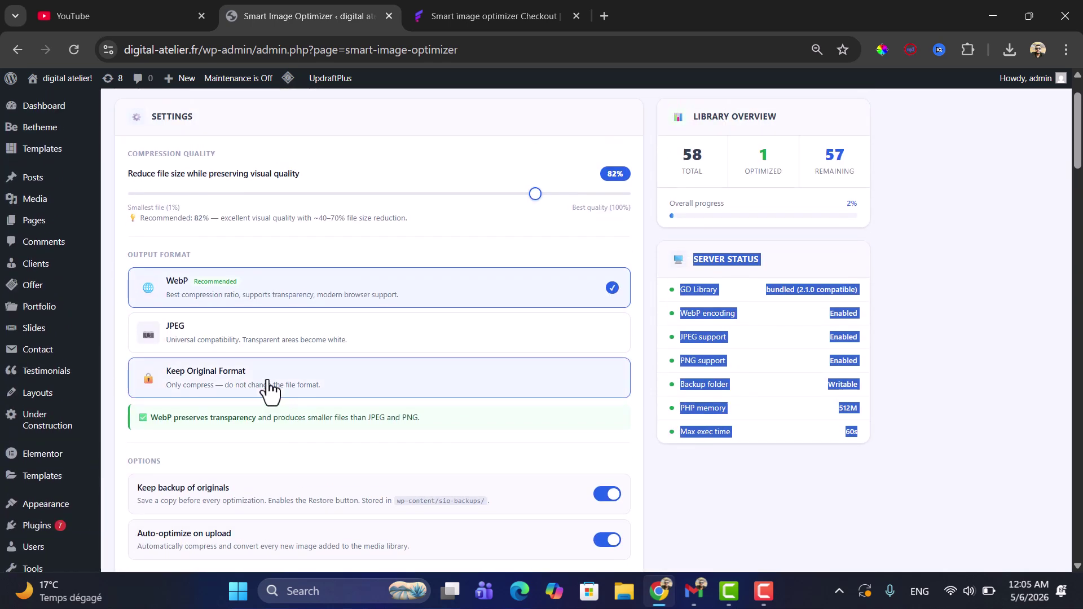
scroll(307, 401, "down", 2)
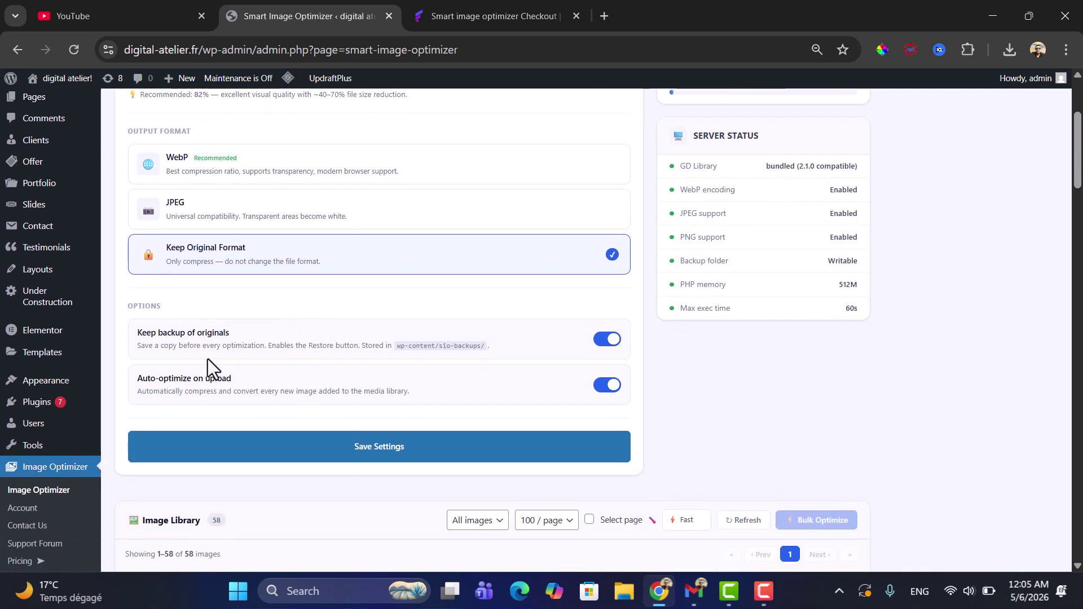
left_click(370, 451)
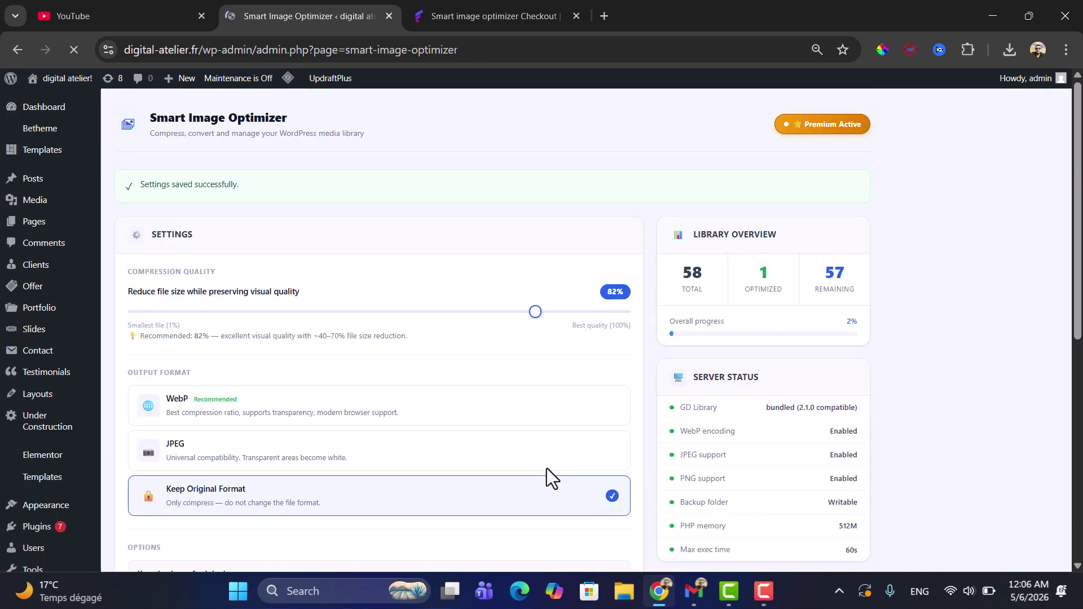
- Optimize the images 20260106_142434-scaled.jpg and IMG_7072-2.jpg individually in the image library
scroll(550, 429, "down", 4)
scroll(555, 411, "down", 3)
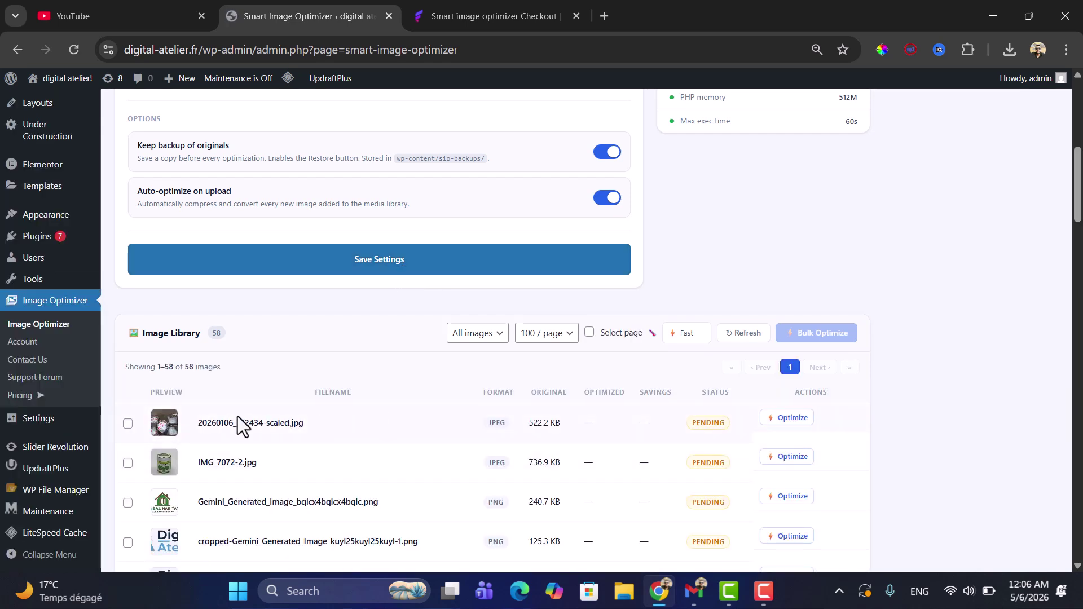
left_click(792, 424)
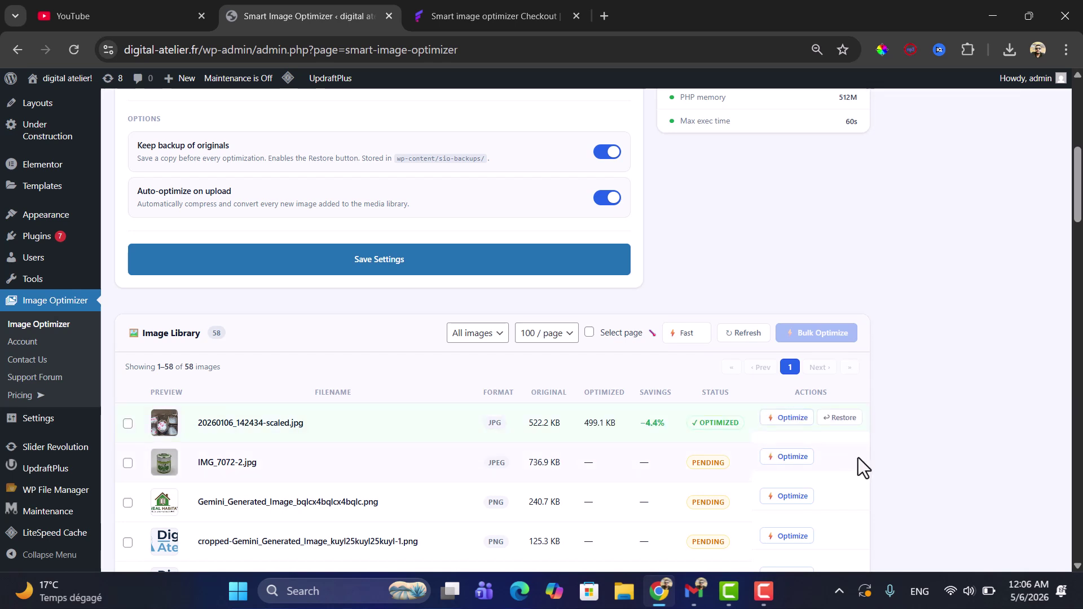
left_click(795, 463)
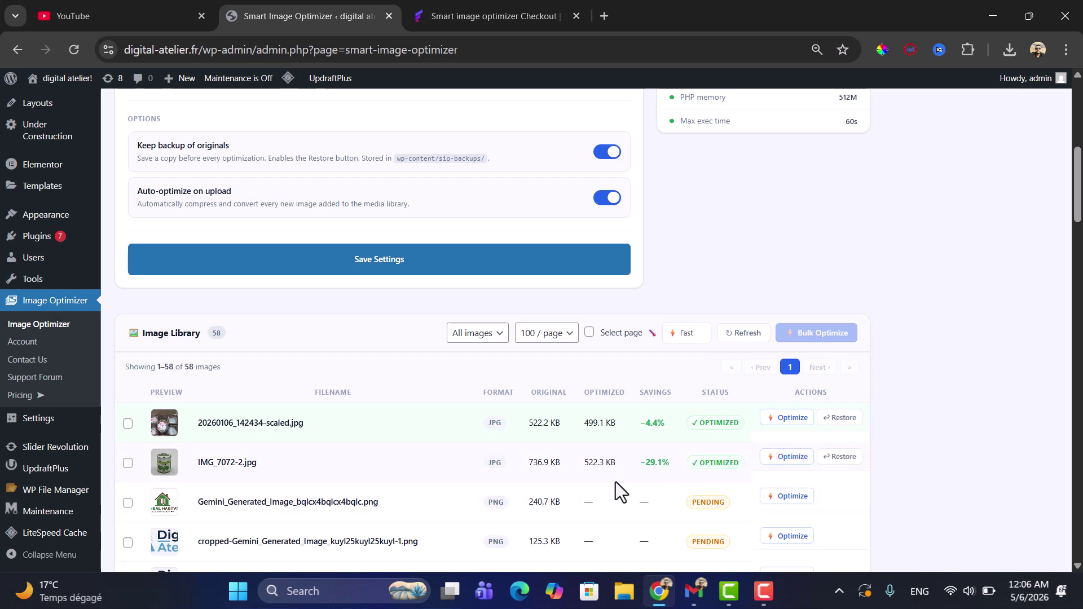
- Review the compression quality setting and the recommendation note beneath its slider
scroll(704, 509, "down", 2)
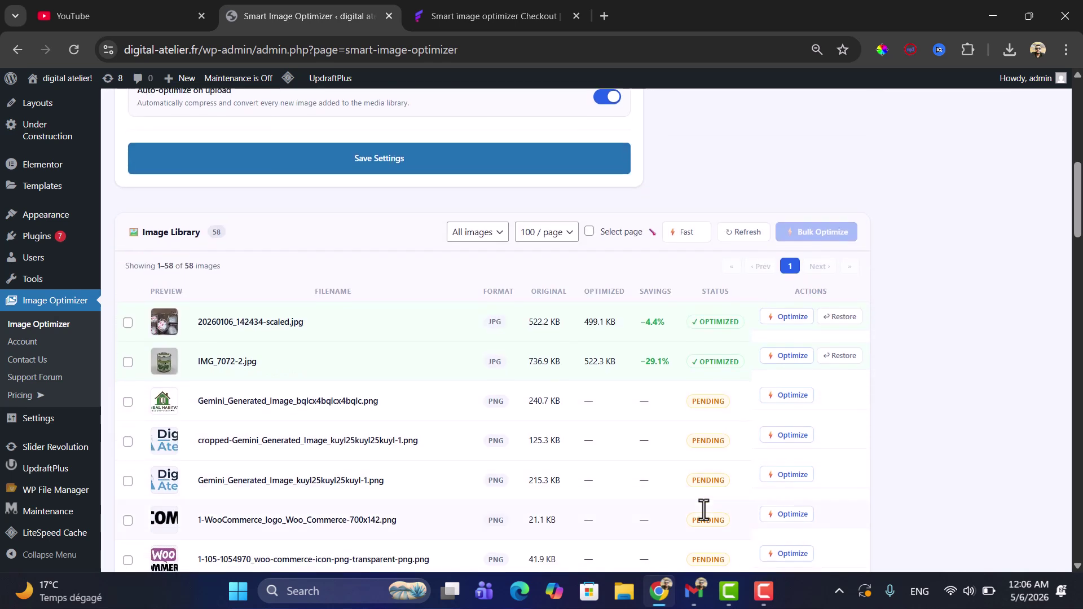
scroll(500, 457, "up", 9)
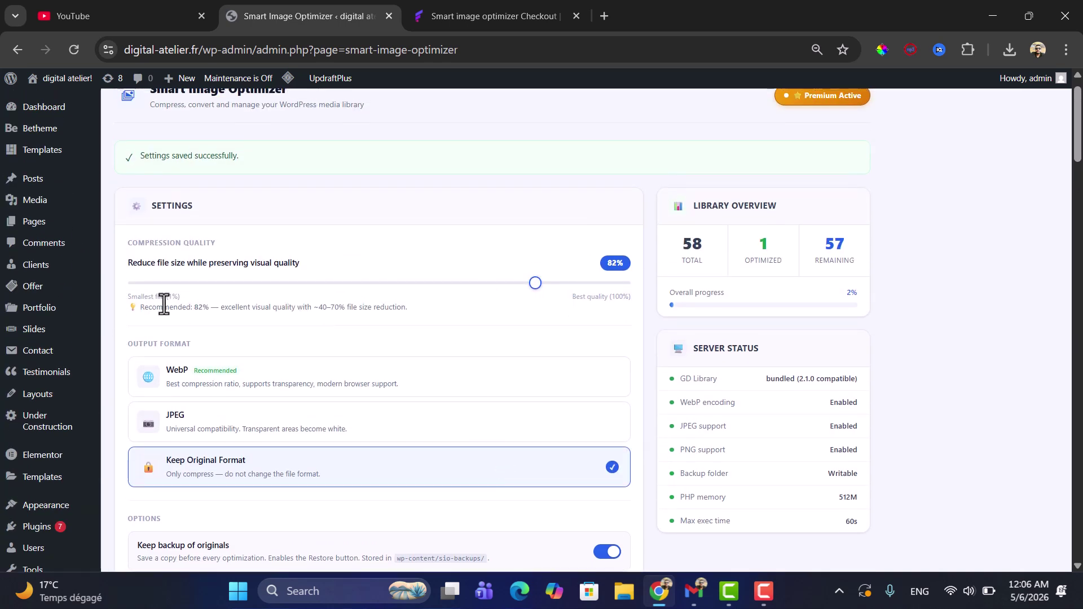
left_click_drag(164, 305, 228, 306)
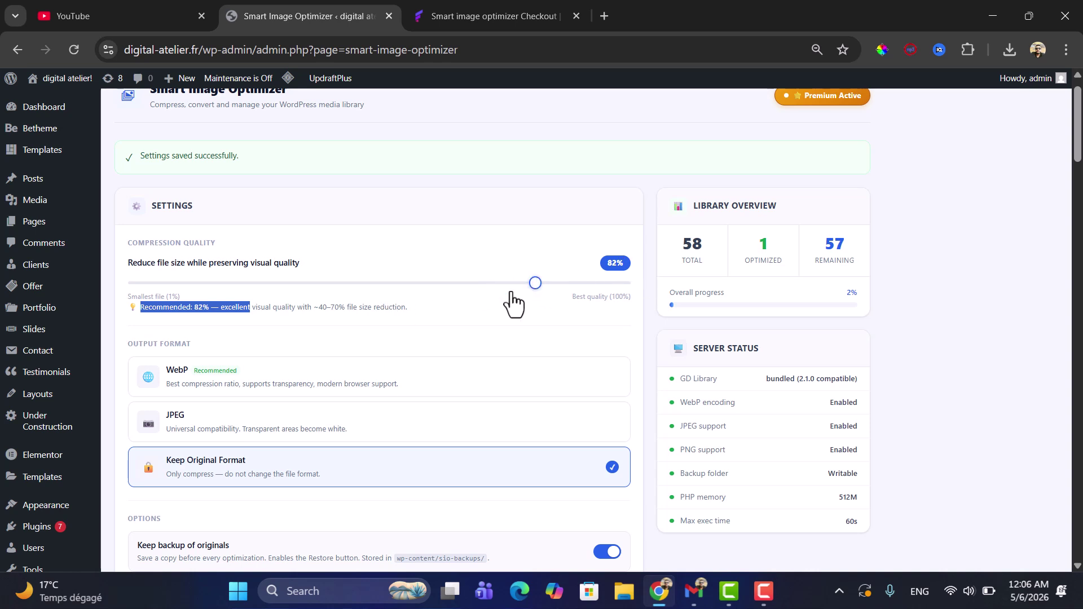
triple_click(239, 310)
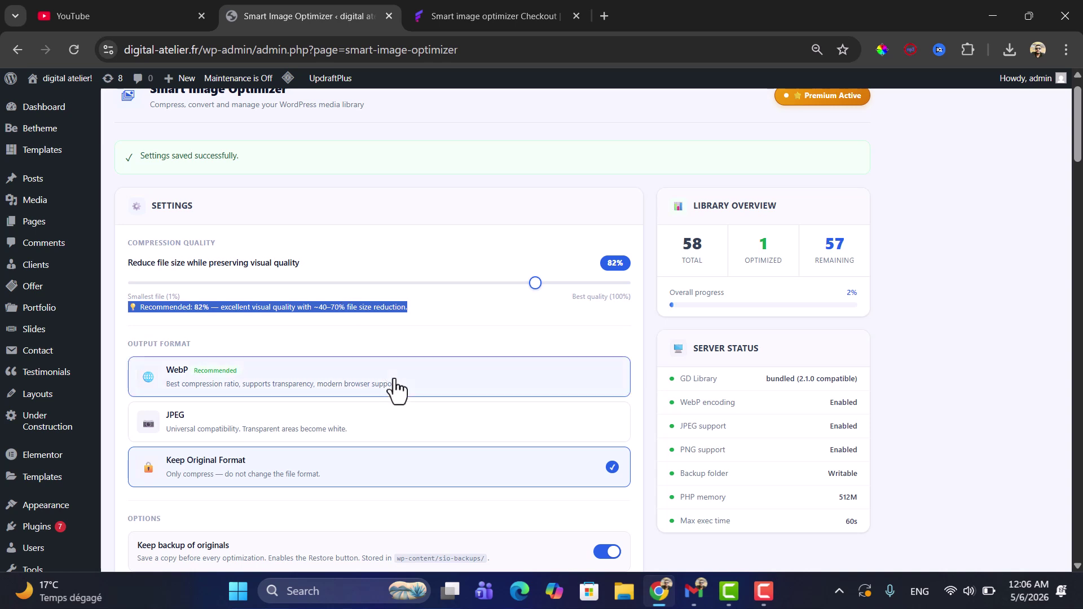
scroll(395, 391, "down", 2)
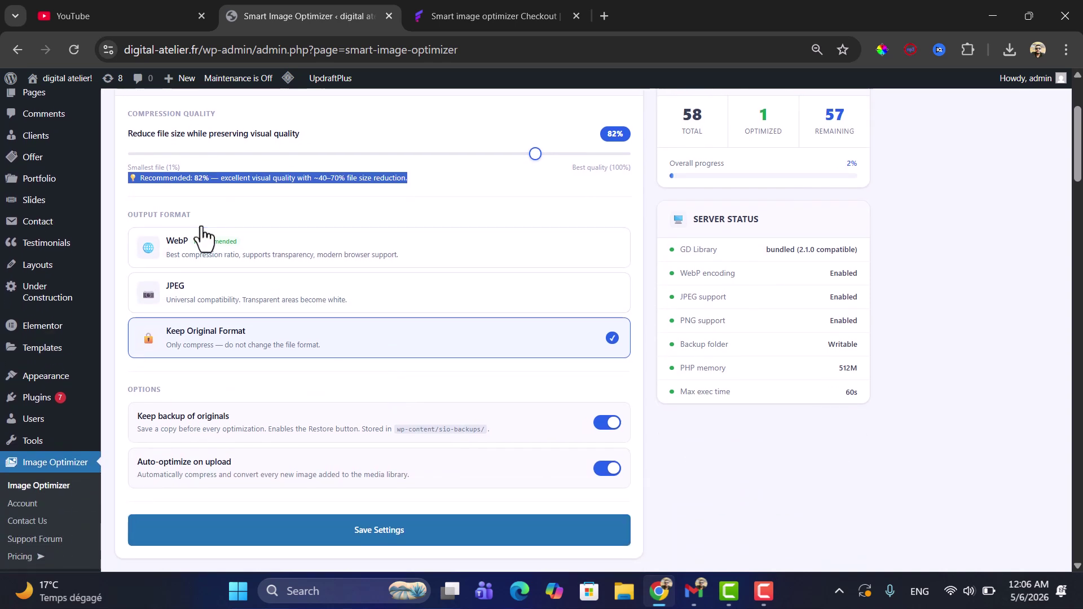
left_click_drag(161, 179, 221, 177)
scroll(468, 365, "down", 2)
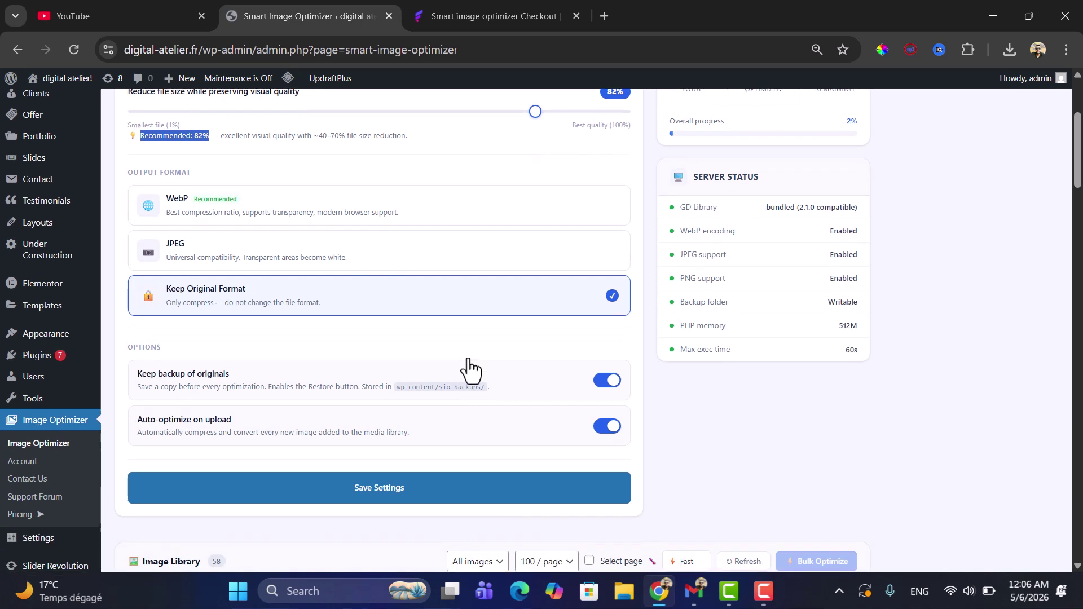
- Optimize Gemini_Generated_Image_bqlcx4bqlcx4bqlc.png and cropped-Gemini_Generated_Image_kuyl25kuyl25kuyl-1.png individually in the image library
scroll(468, 366, "down", 4)
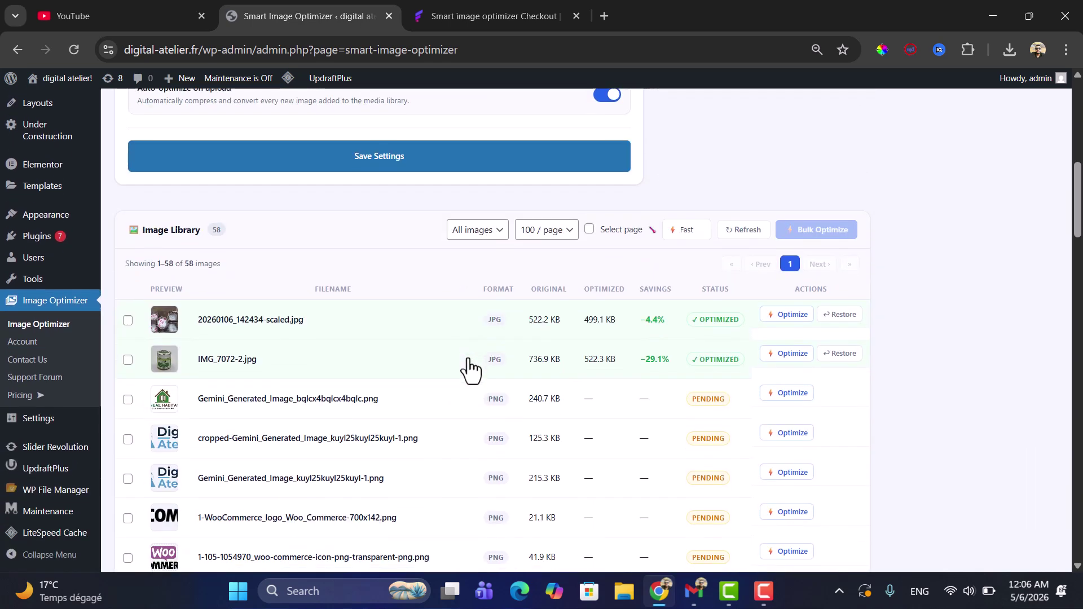
left_click(801, 395)
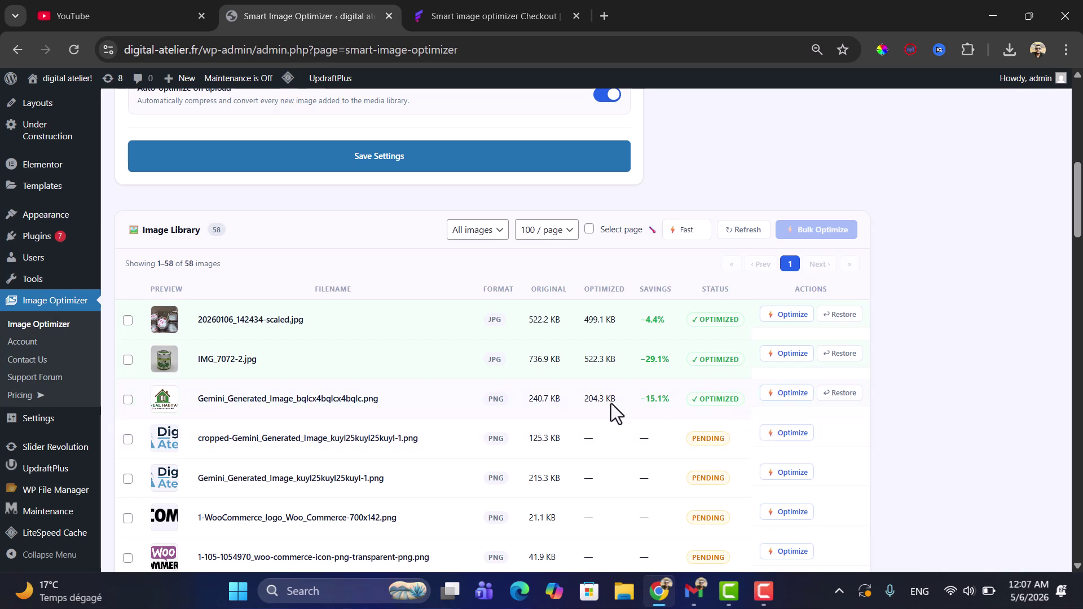
left_click(787, 439)
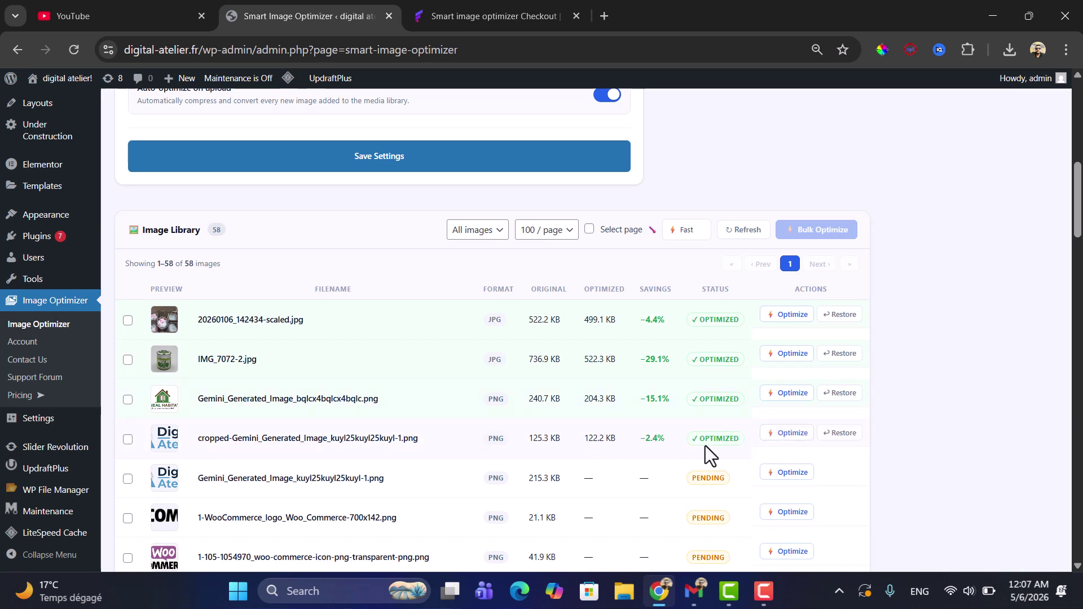
- Show 250 images per page in the image library and select all images on the page
left_click(589, 228)
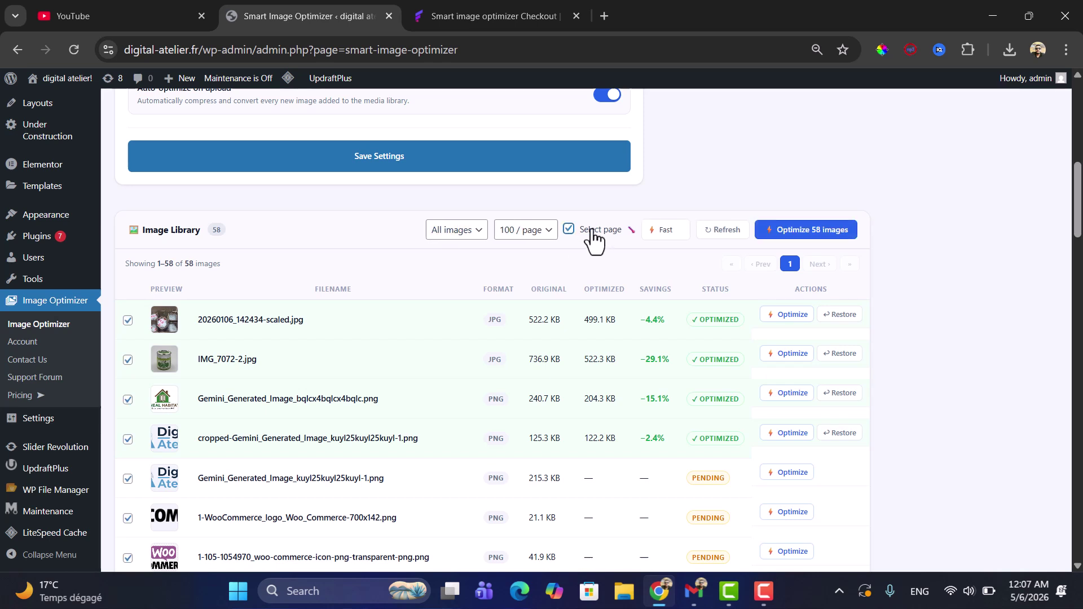
left_click(535, 230)
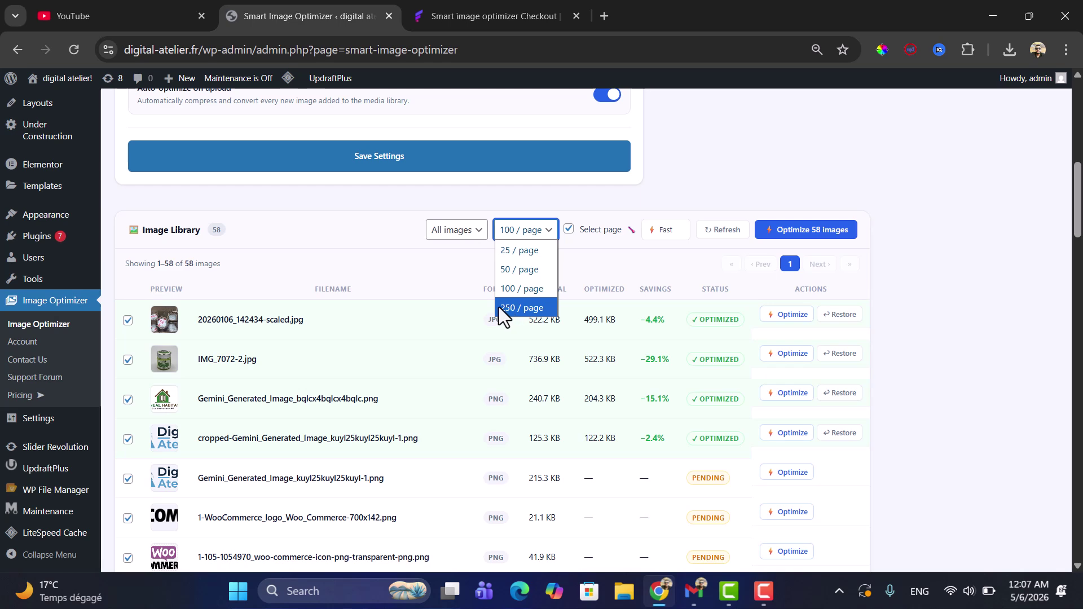
left_click(514, 306)
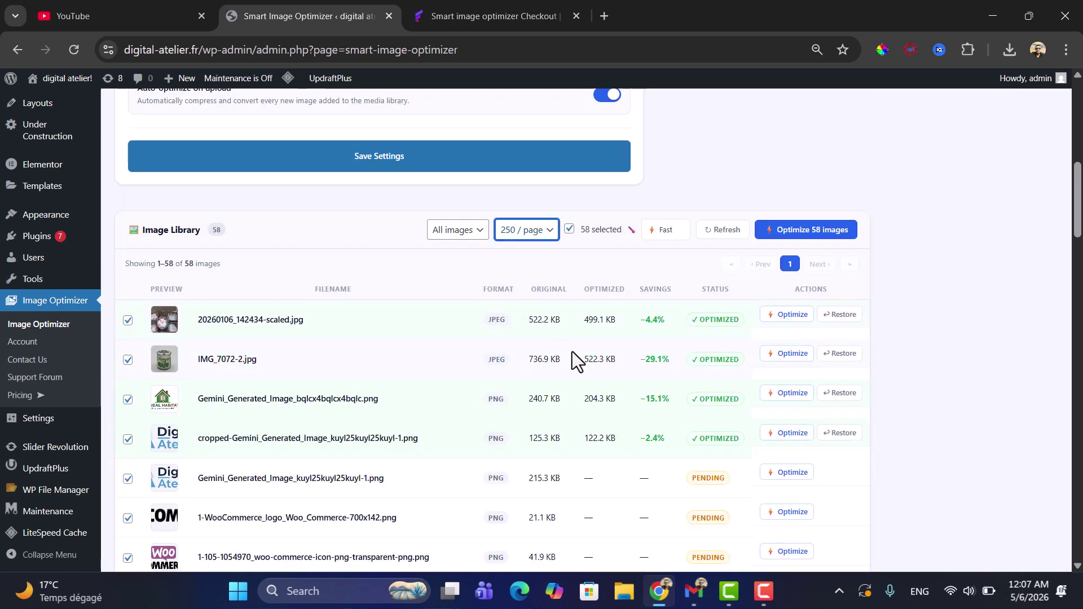
left_click(569, 230)
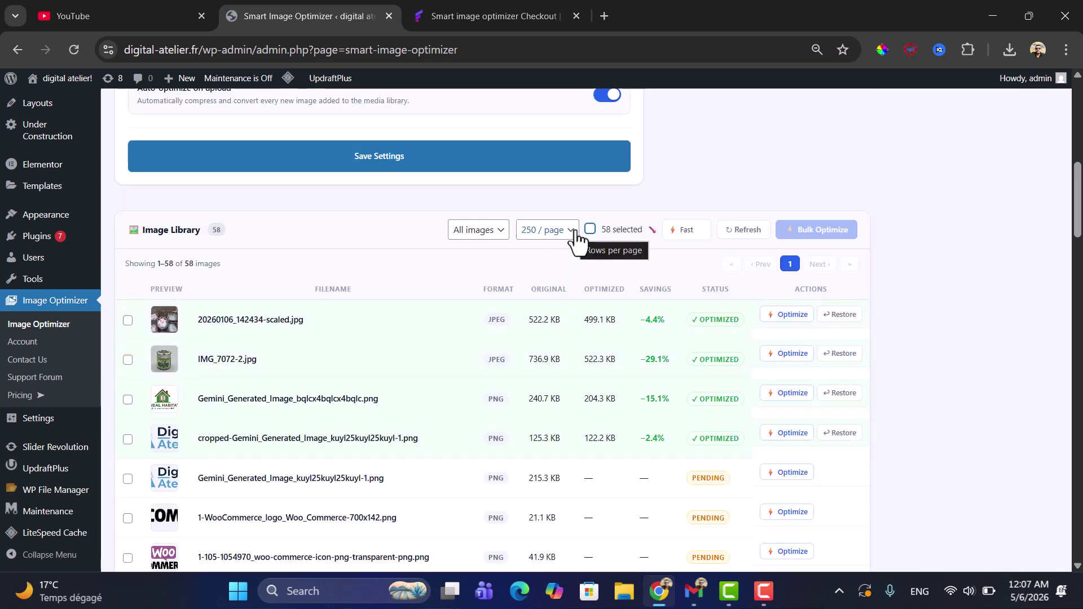
left_click(589, 229)
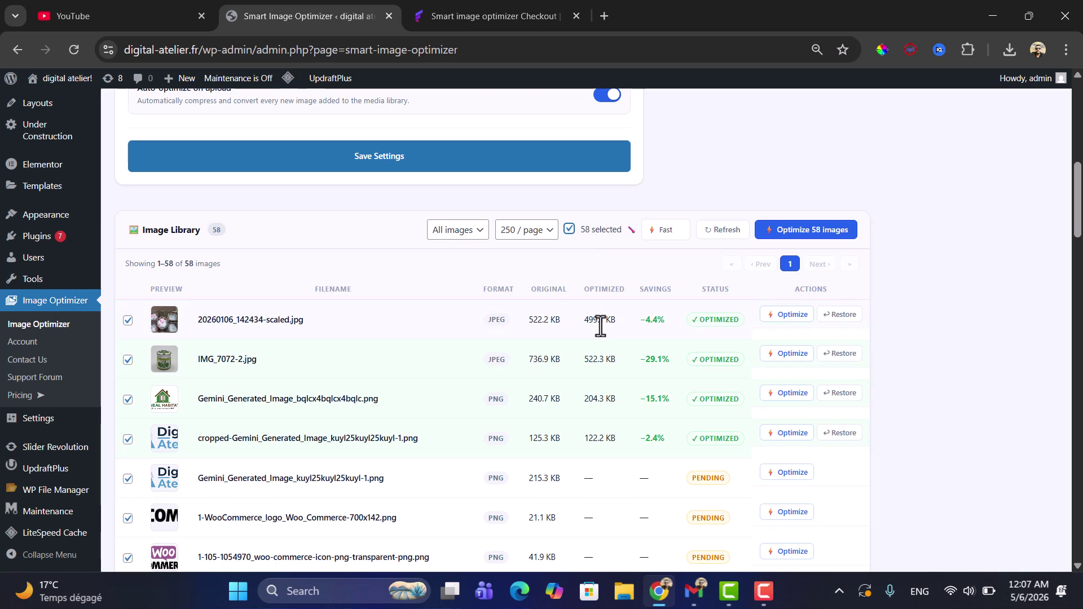
scroll(599, 324, "down", 1)
scroll(600, 326, "up", 1)
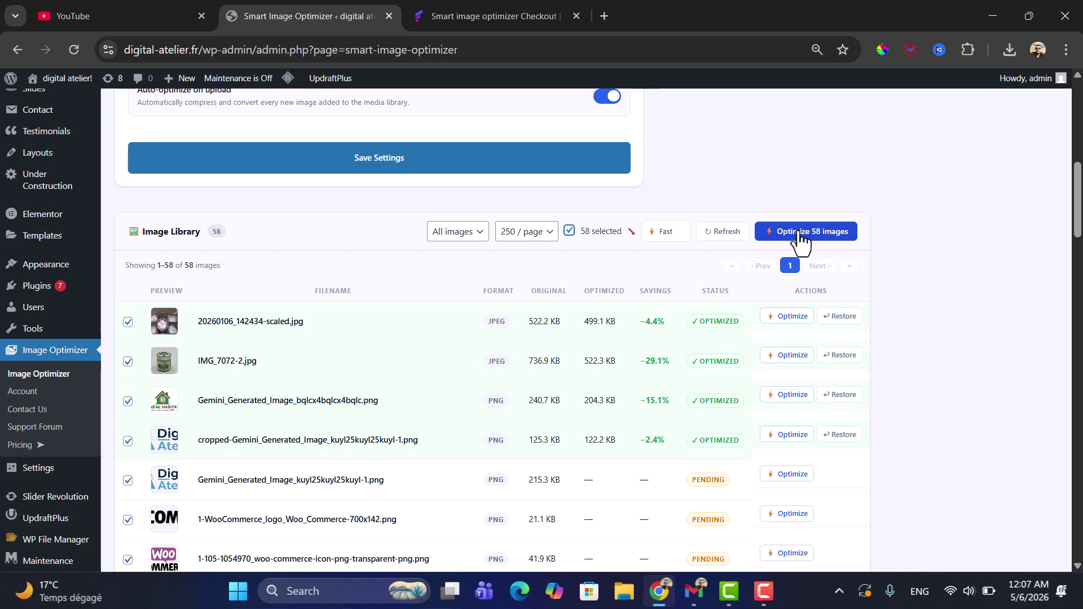
- Bulk-optimize the 58 selected images and follow the optimization progress in the image library
left_click(800, 240)
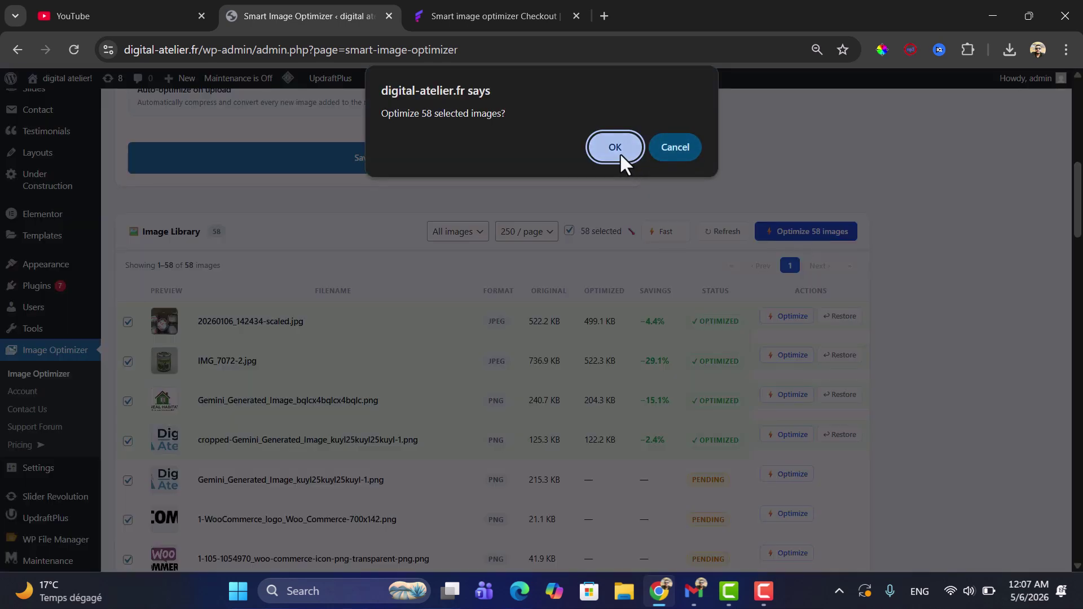
left_click(616, 147)
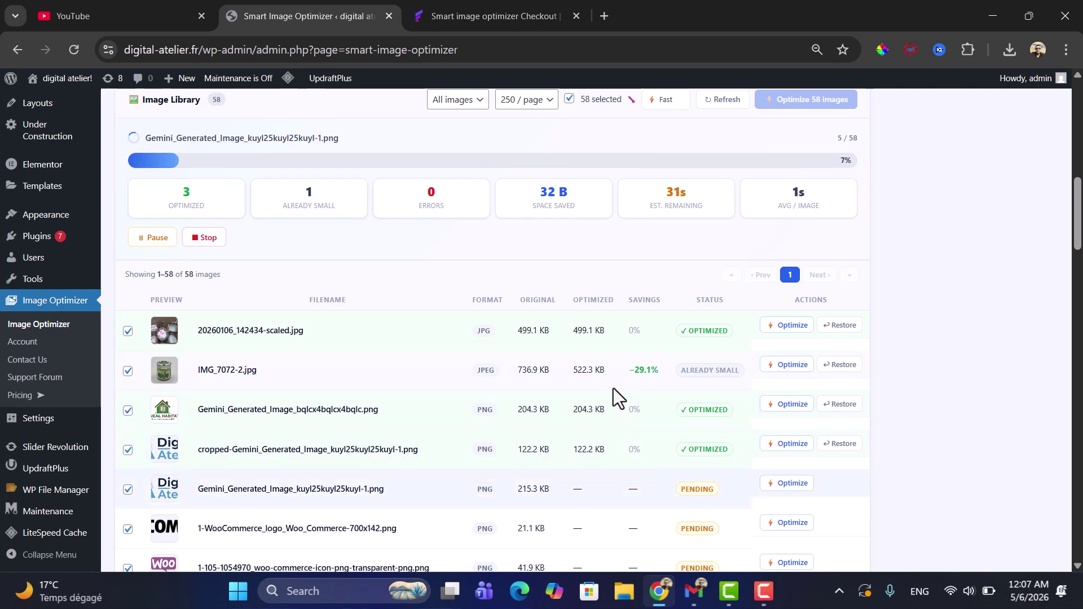
scroll(627, 466, "down", 4)
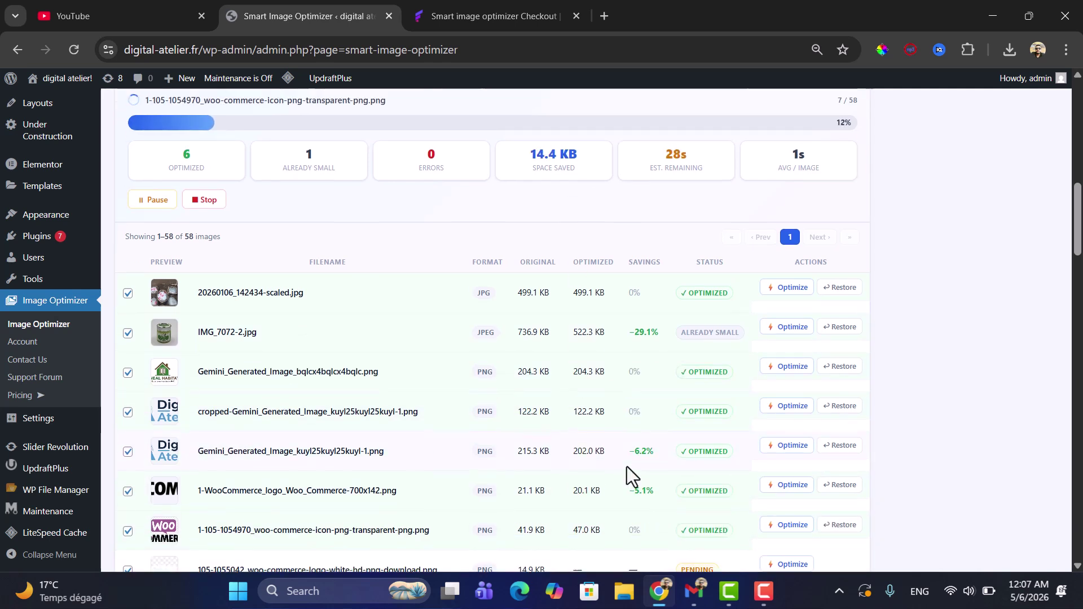
scroll(627, 465, "down", 3)
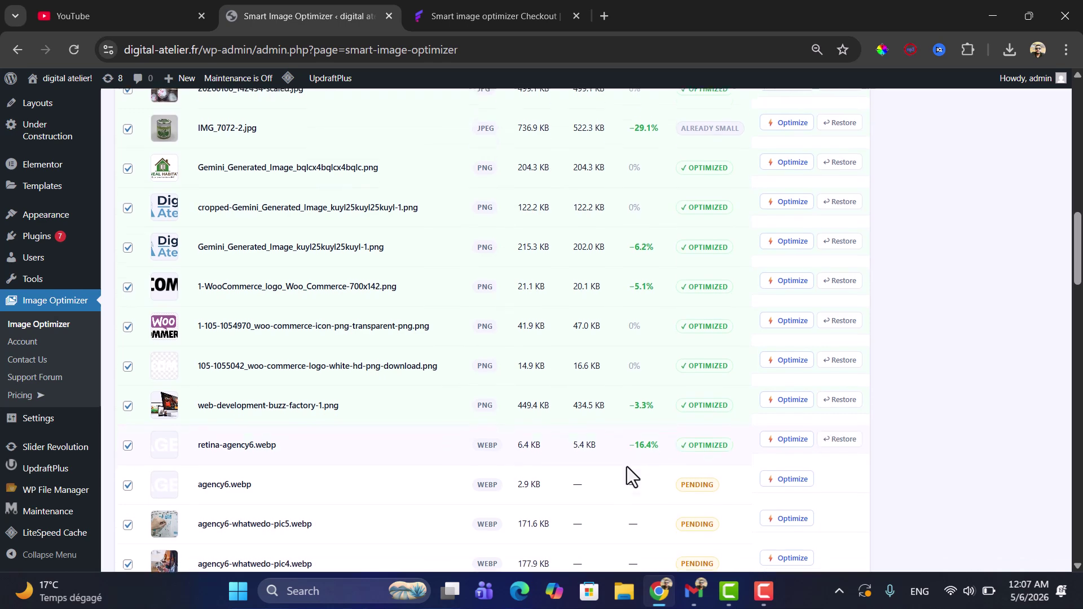
scroll(627, 466, "down", 2)
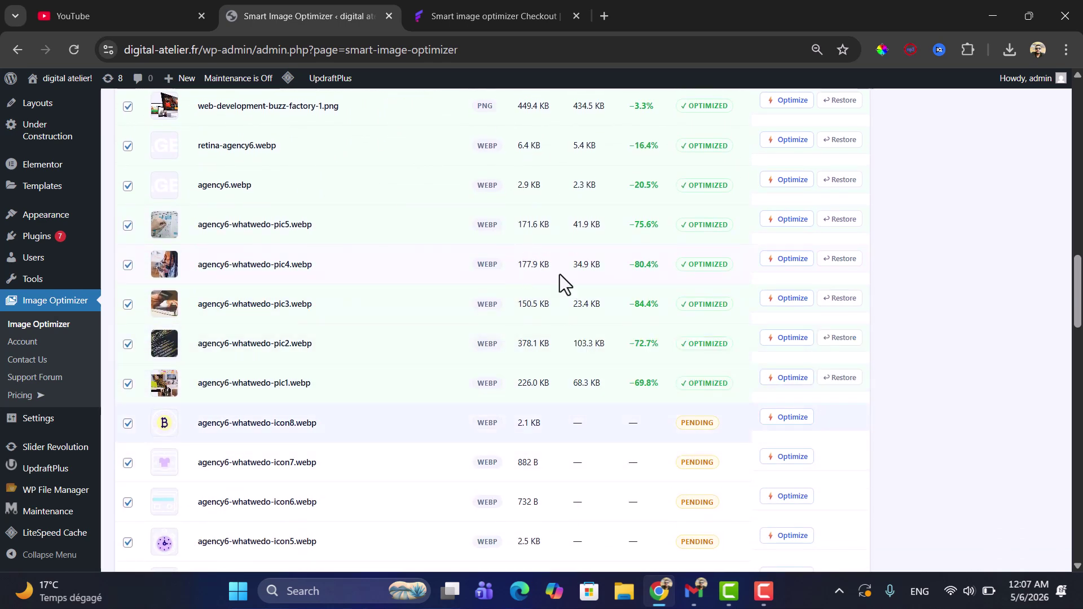
scroll(610, 425, "down", 2)
scroll(610, 425, "up", 20)
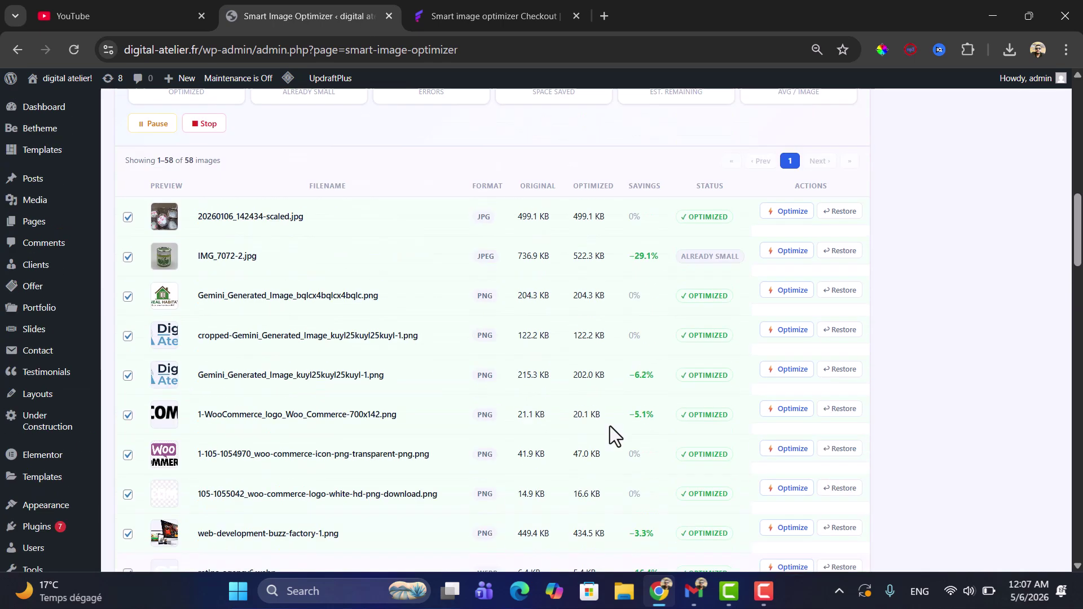
scroll(611, 425, "down", 3)
scroll(610, 425, "down", 1)
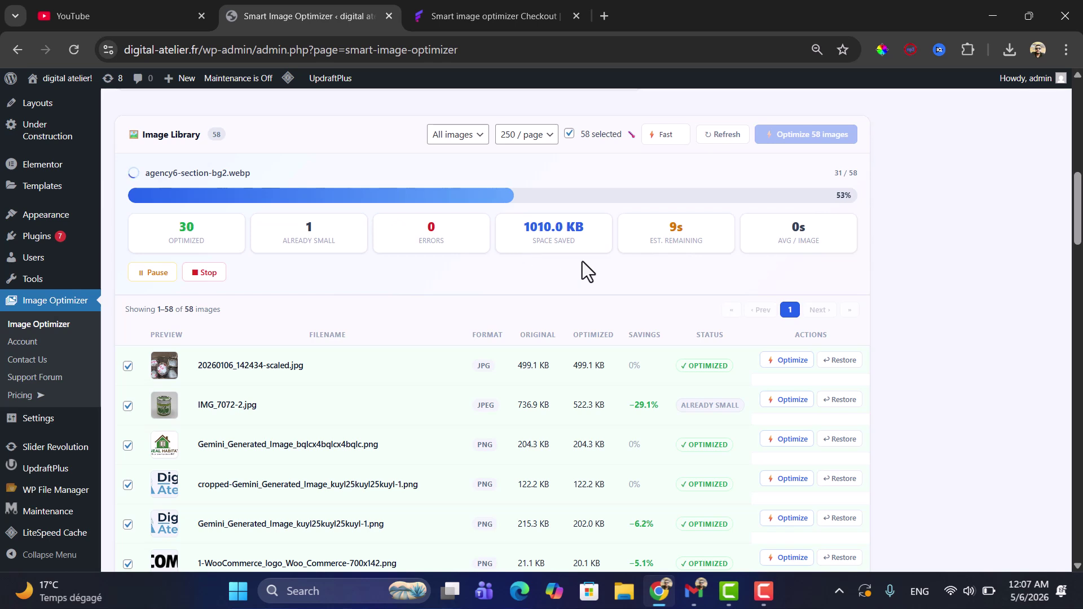
double_click(175, 223)
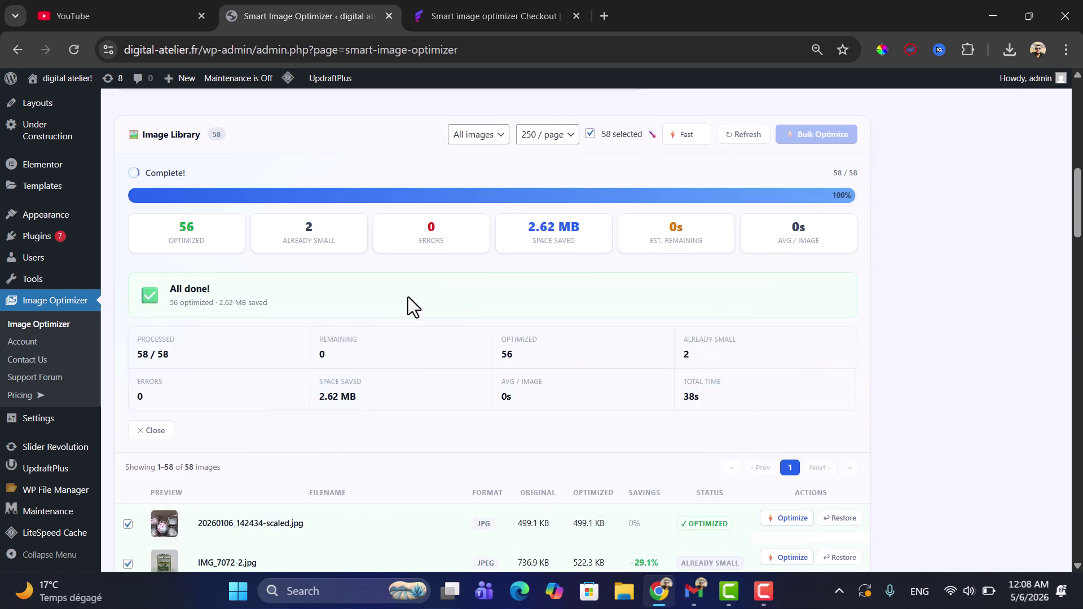
- Set the optimizer's output format to WebP and save the settings
scroll(408, 297, "down", 5)
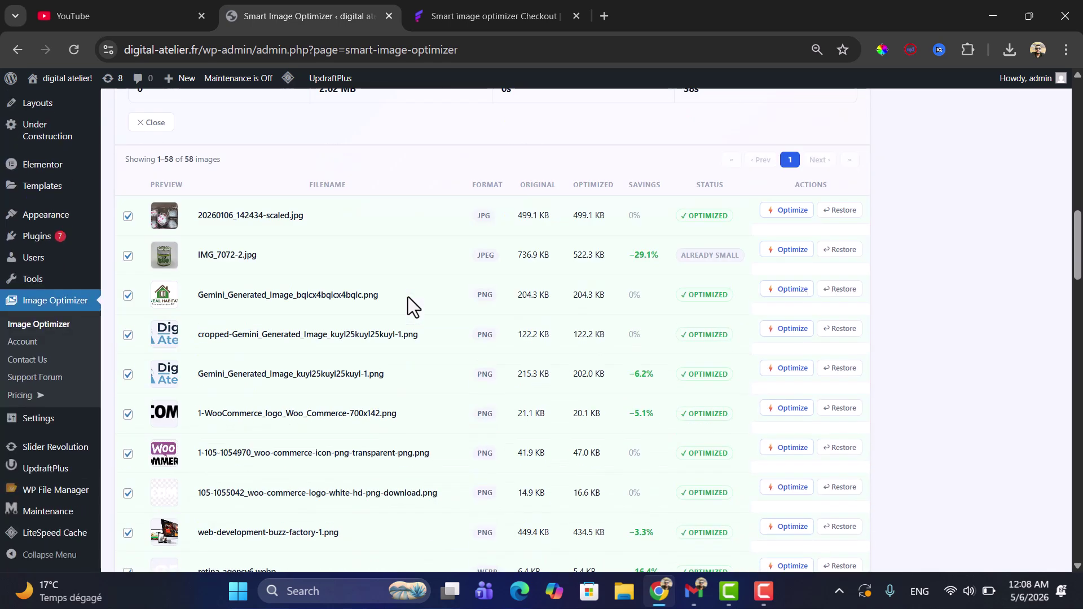
scroll(408, 296, "up", 8)
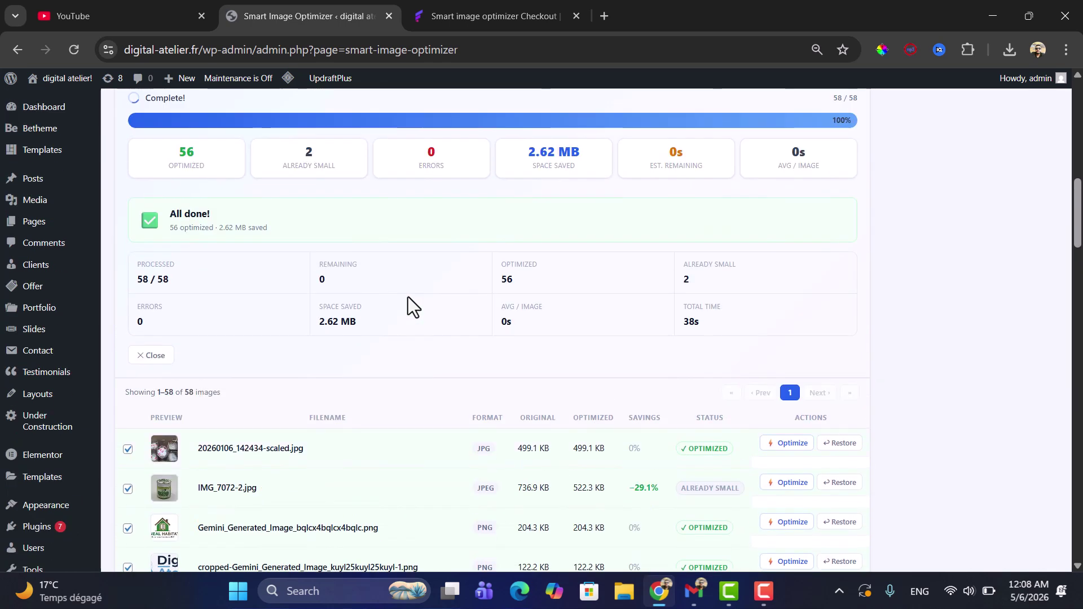
scroll(410, 301, "up", 4)
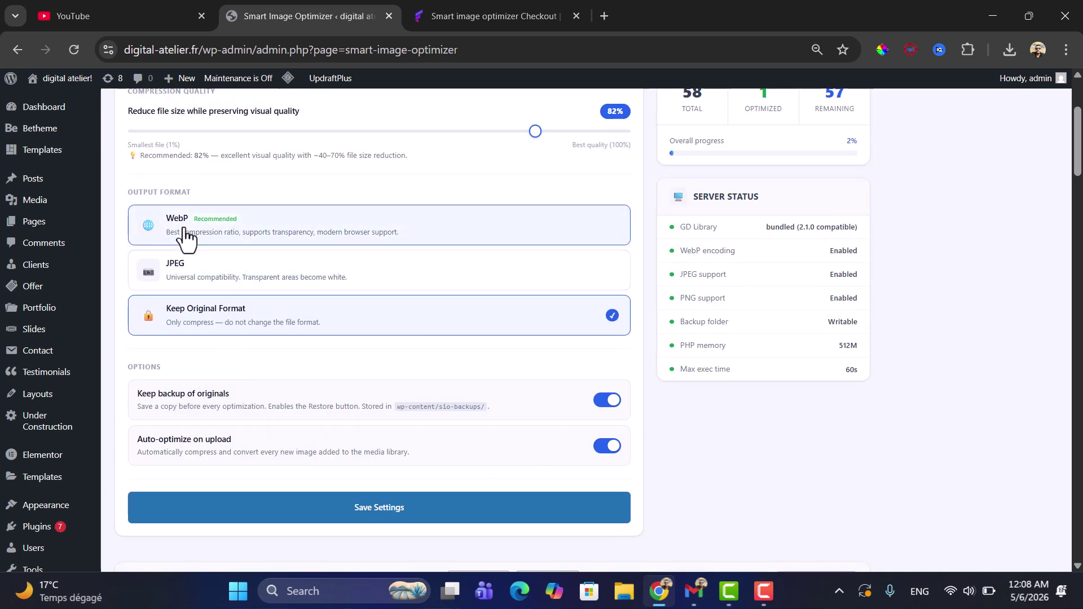
left_click(257, 248)
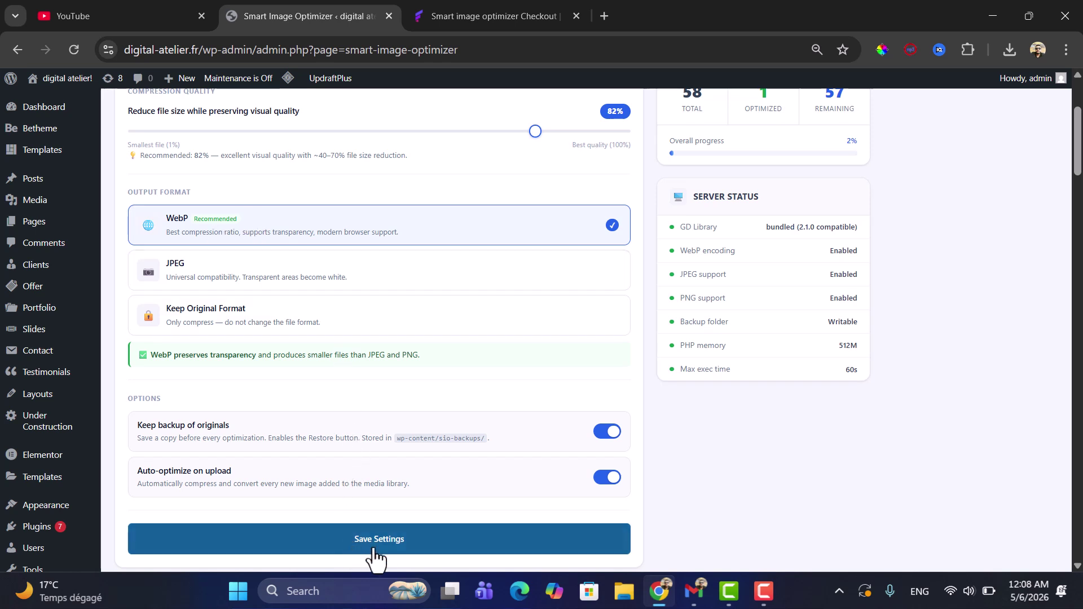
left_click(390, 540)
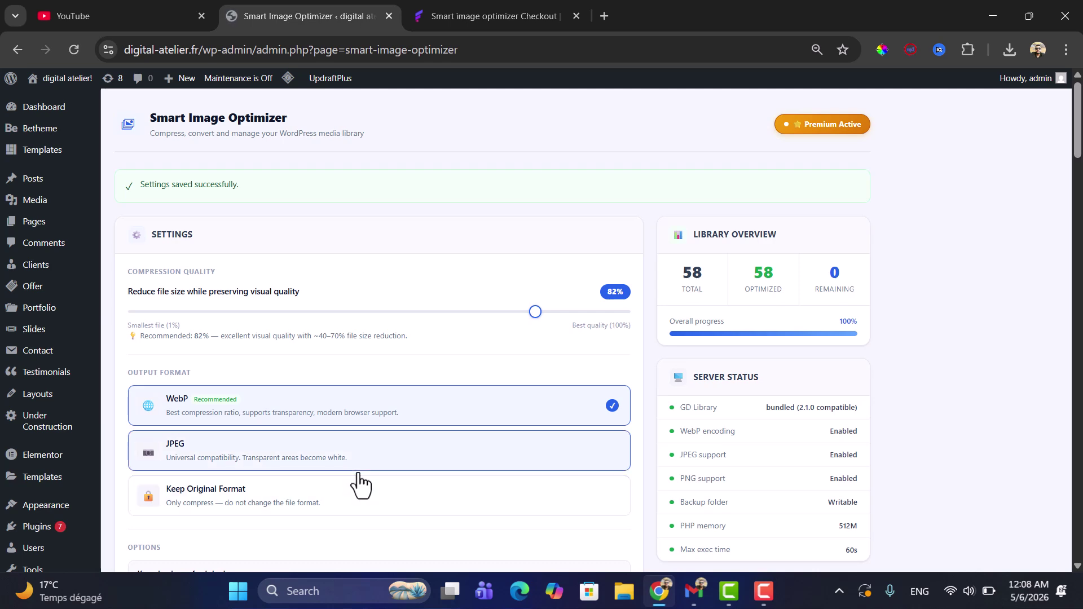
scroll(358, 484, "down", 10)
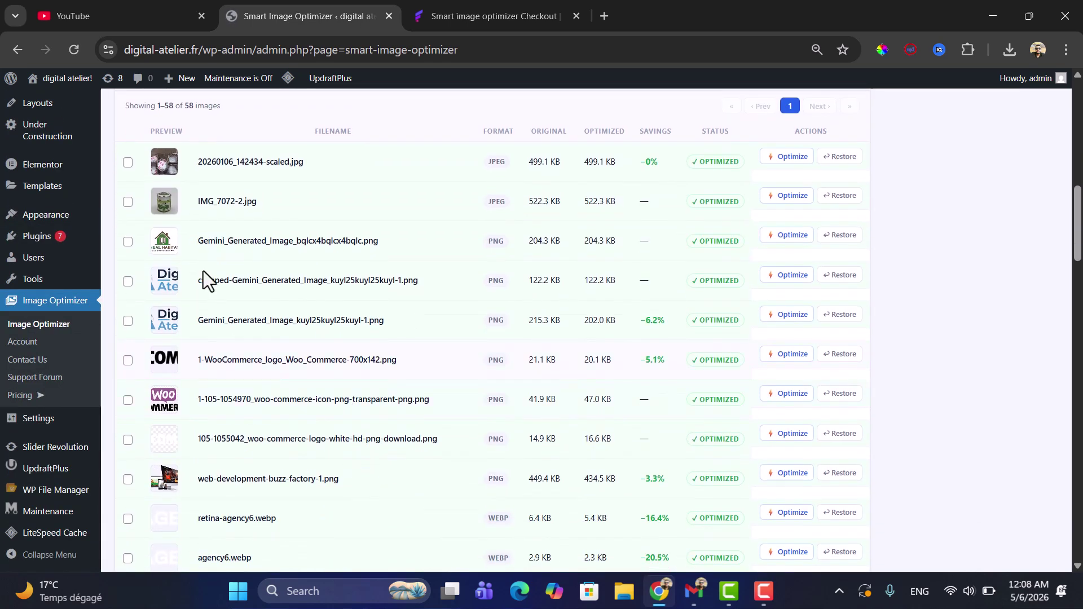
scroll(214, 354, "up", 3)
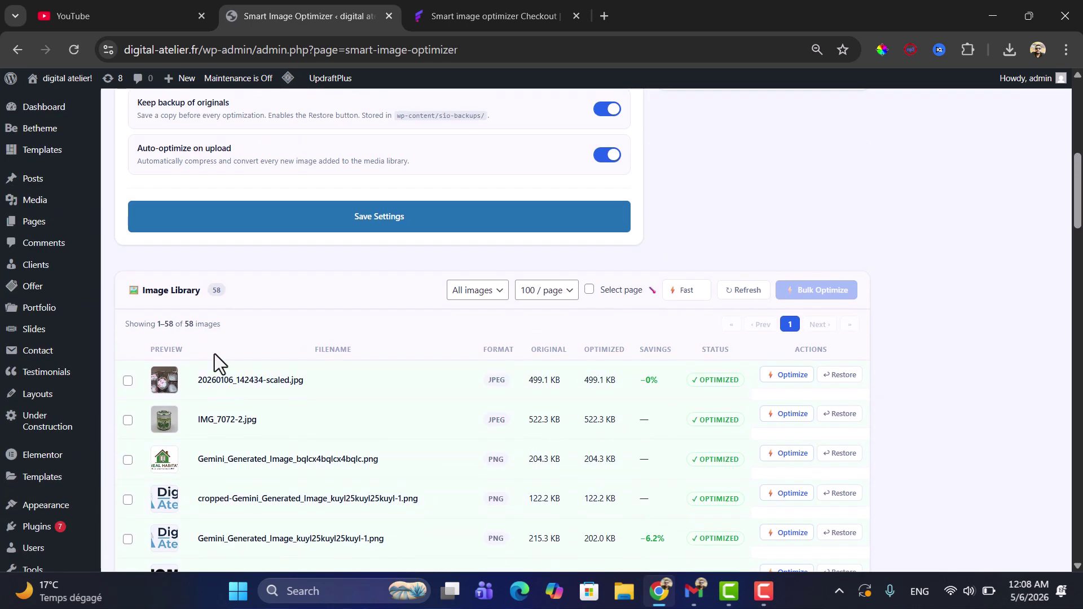
left_click(589, 291)
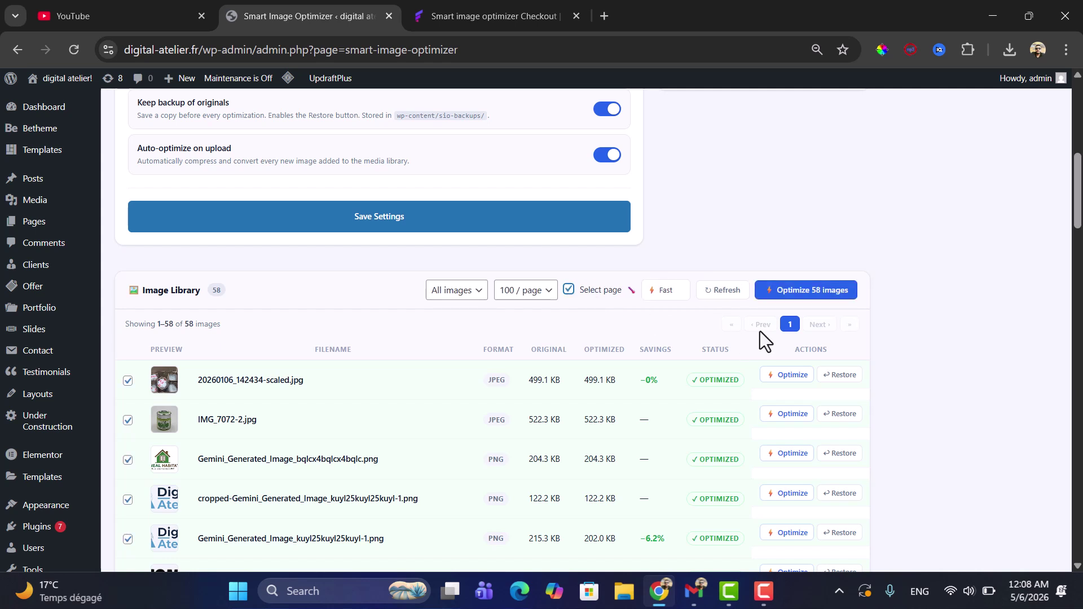
left_click(816, 292)
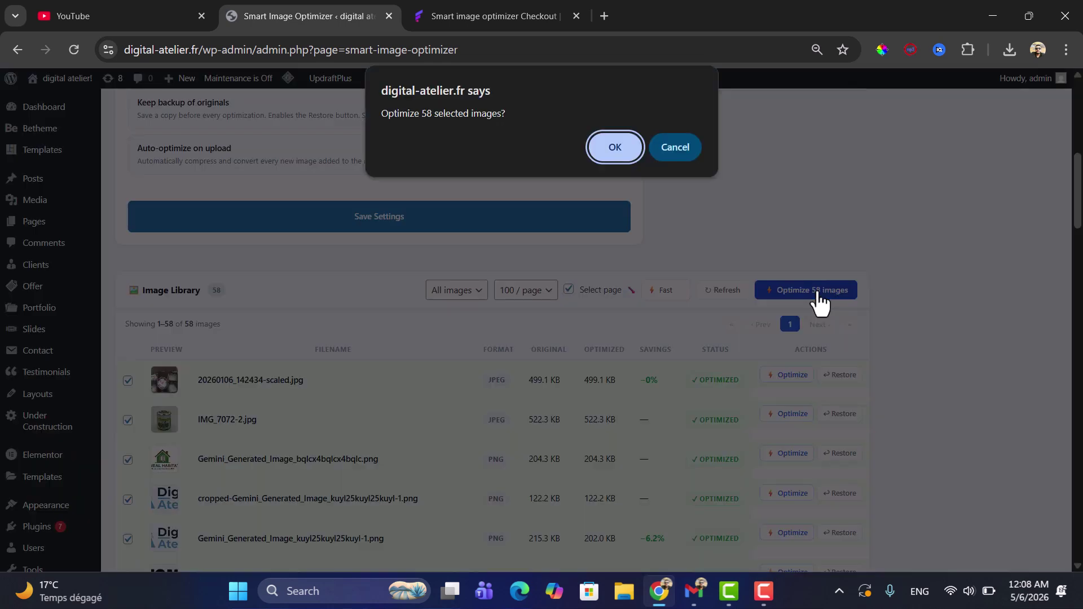
left_click(683, 148)
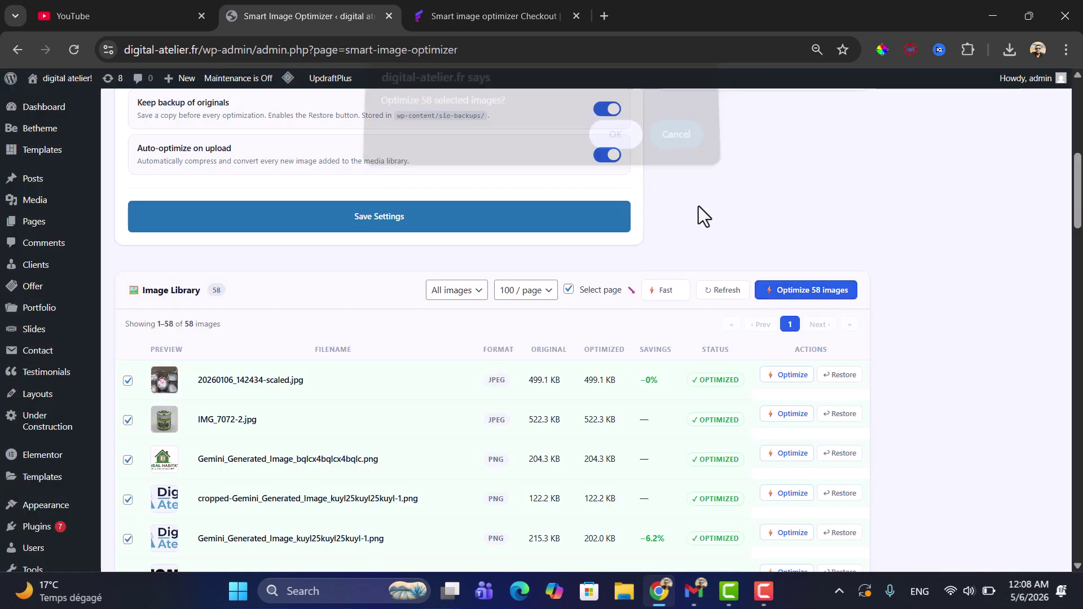
- Upload Create_a_vertical_202604240951.jpeg from the Desktop folder to the WordPress Media Library
scroll(713, 265, "up", 3)
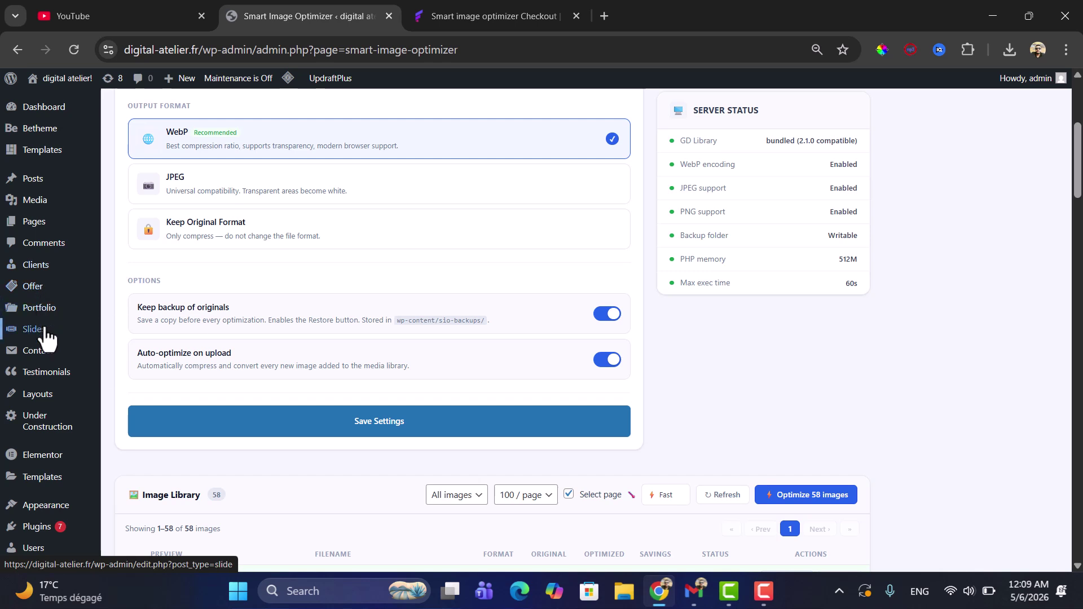
left_click(36, 201)
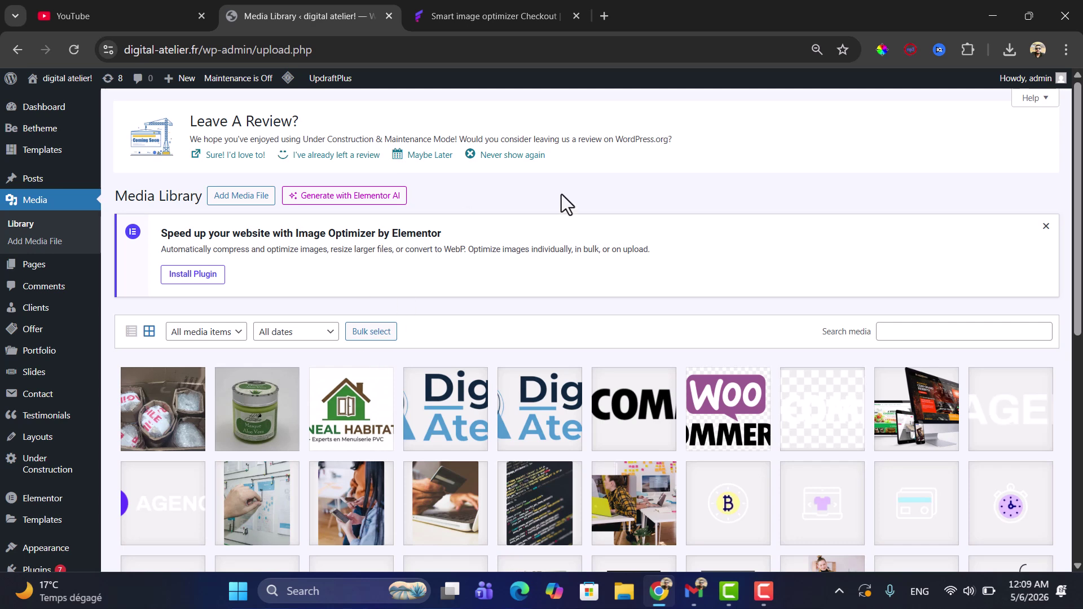
left_click(632, 592)
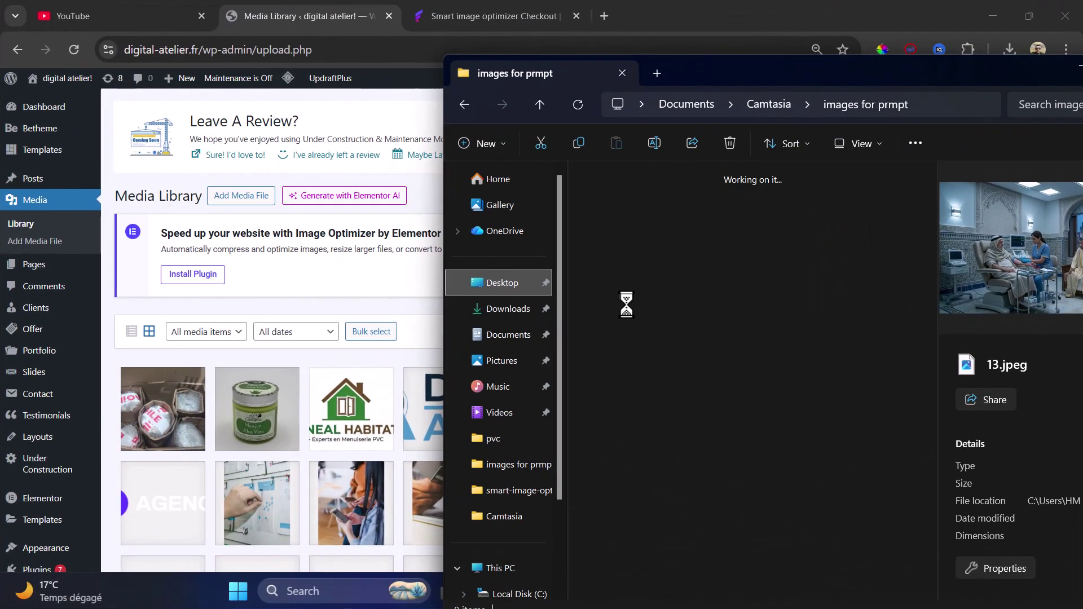
left_click(625, 290)
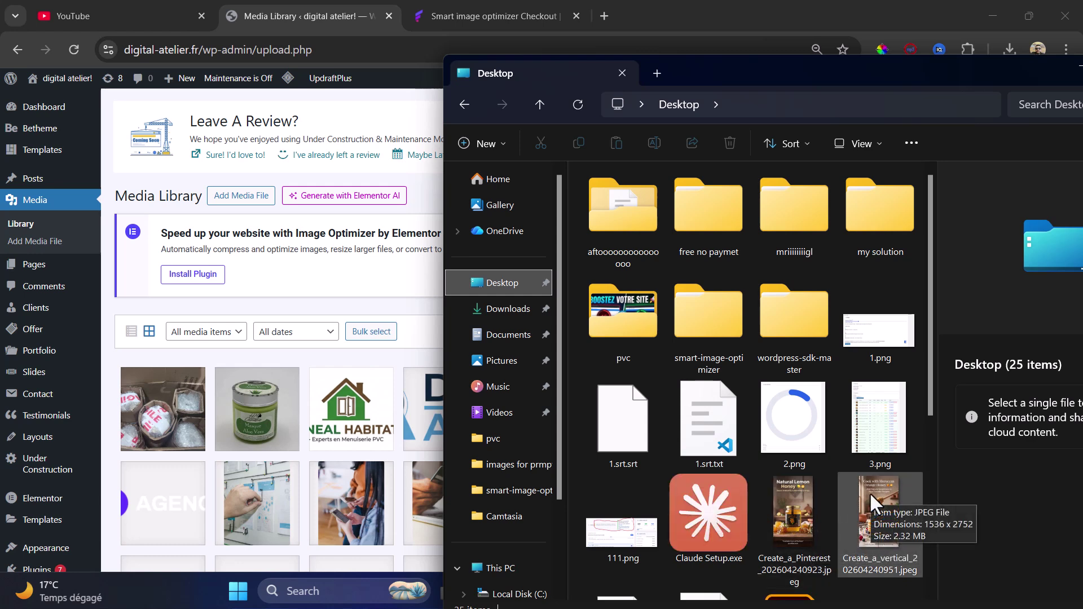
left_click_drag(869, 492, 313, 448)
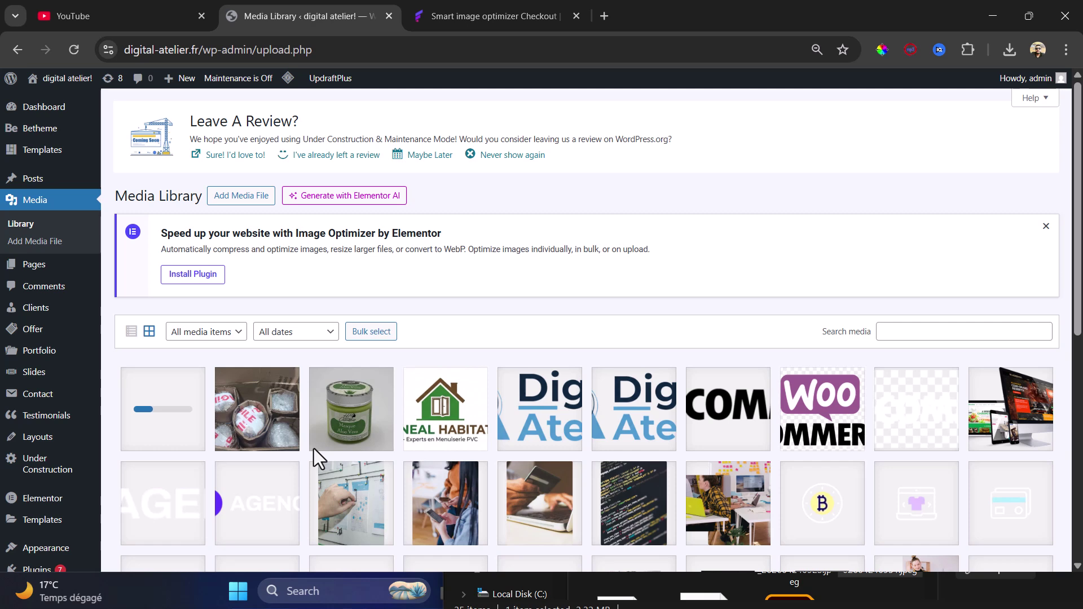
key("alt+Tab")
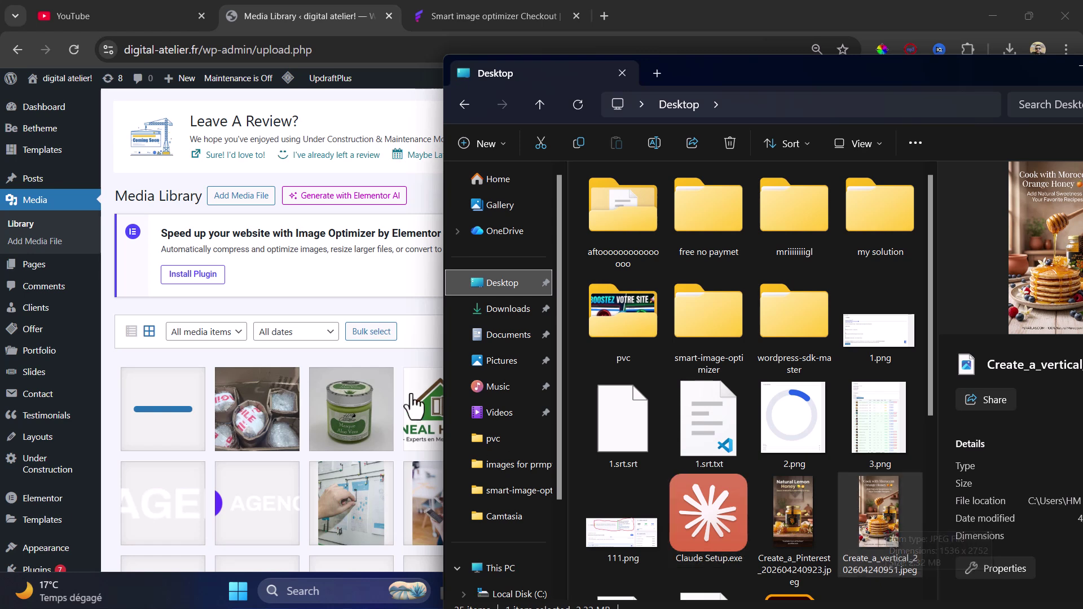
left_click(273, 2)
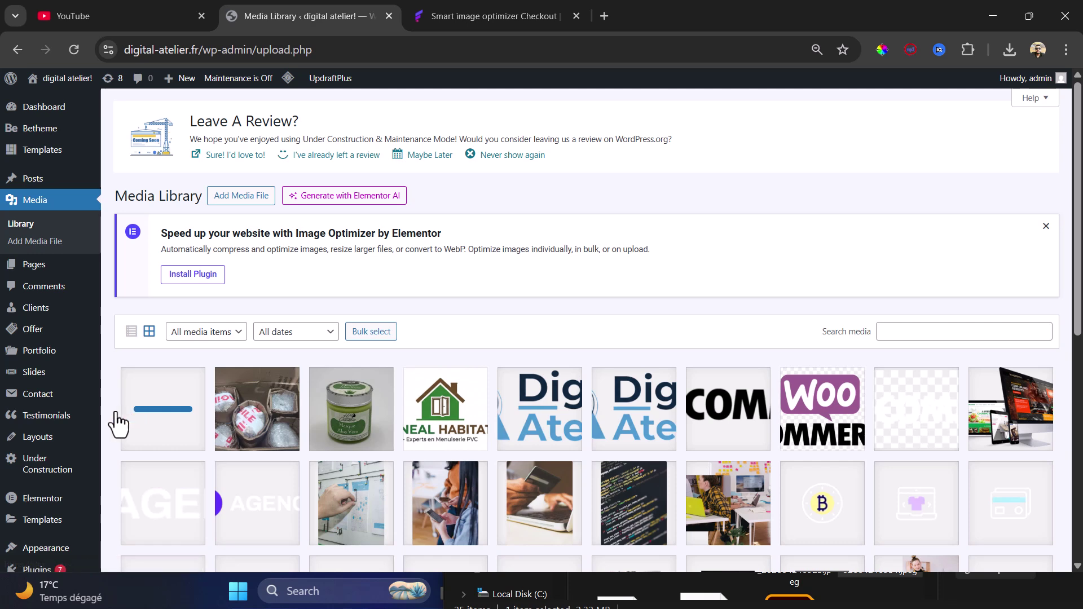
mouse_move(99, 415)
left_click(181, 439)
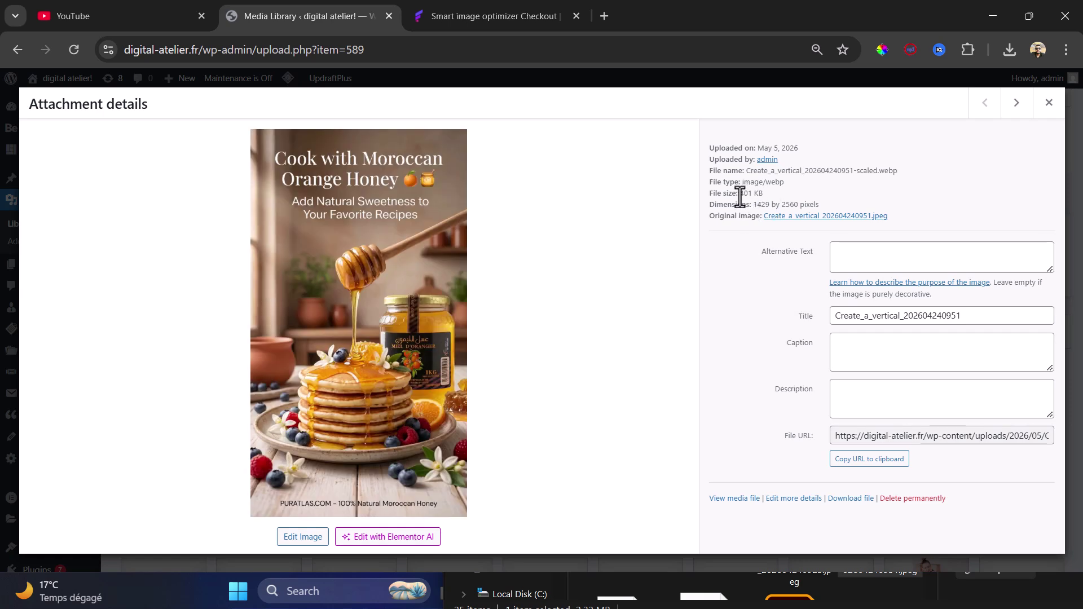
left_click_drag(738, 196, 763, 198)
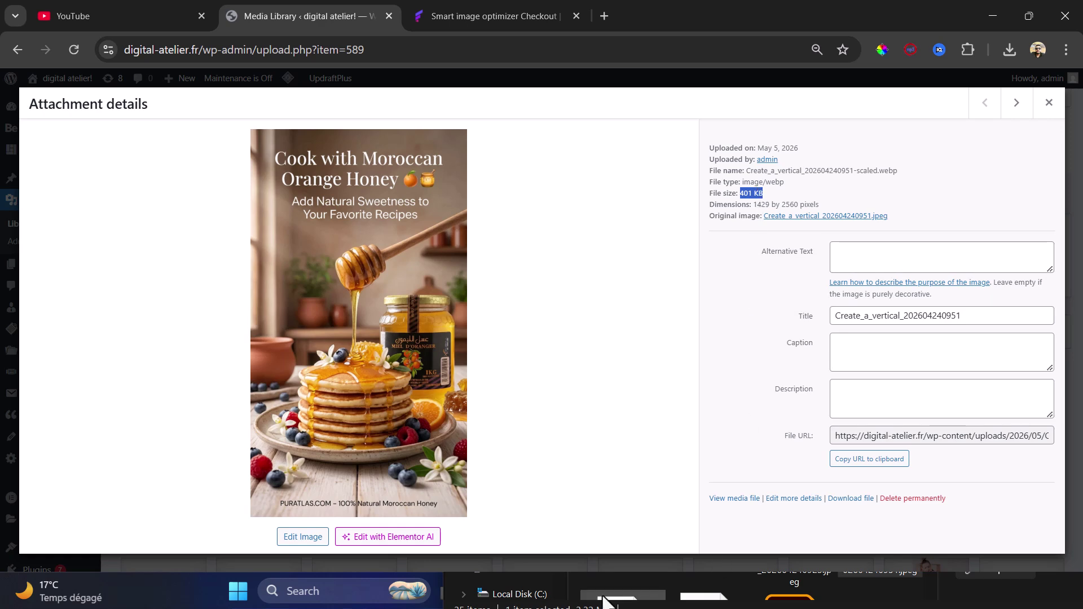
left_click(603, 601)
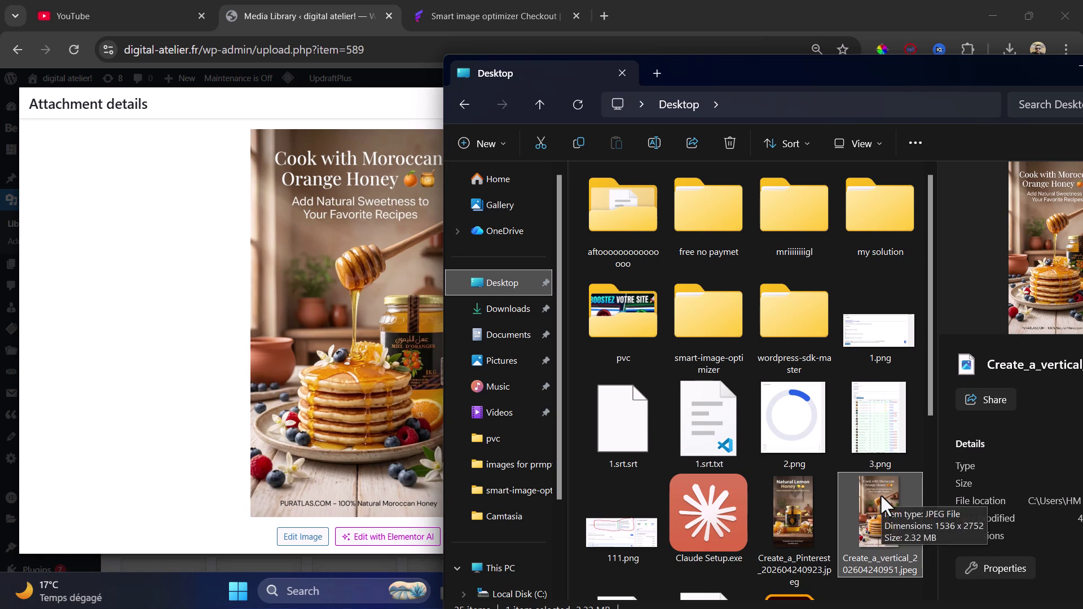
key("alt+Tab")
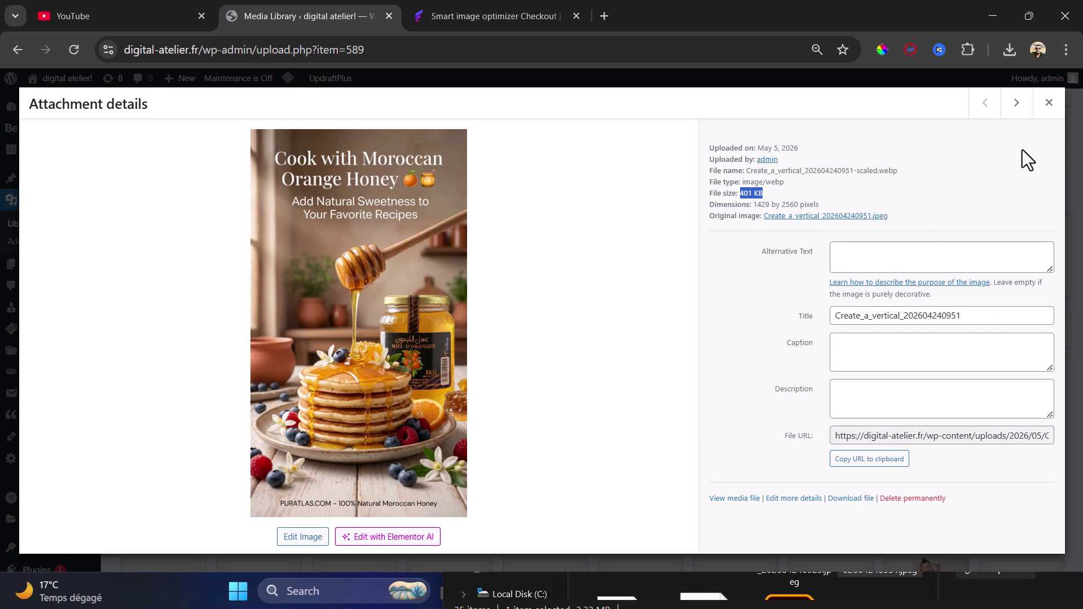
left_click(1047, 105)
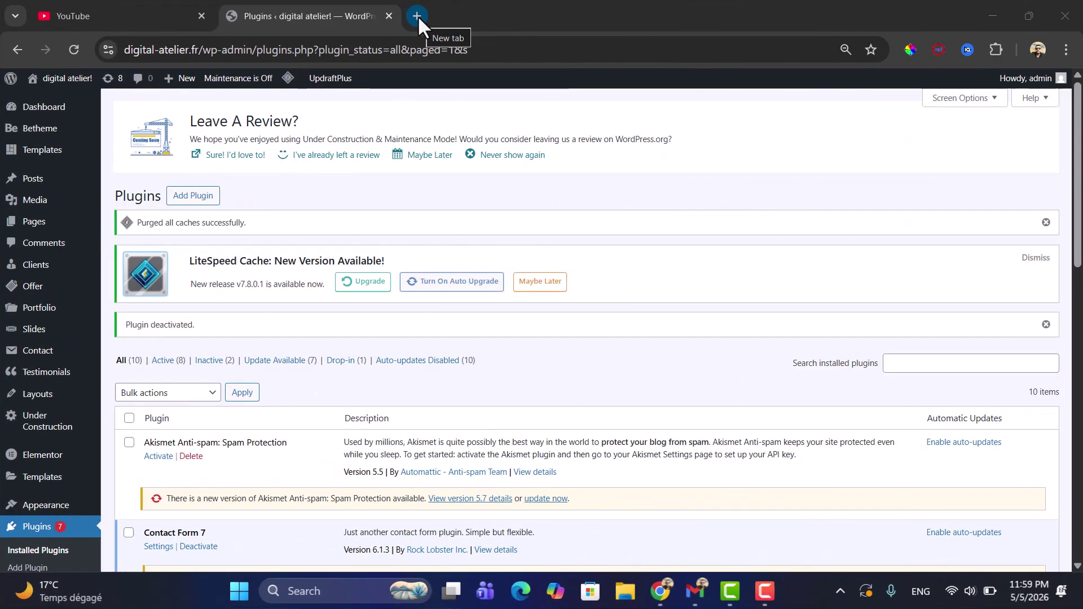
- Open the wpsiop.com/smart-image-optimizer page in a new tab and bring up its Free, Pro and Pro Unlimited plans
left_click(417, 15)
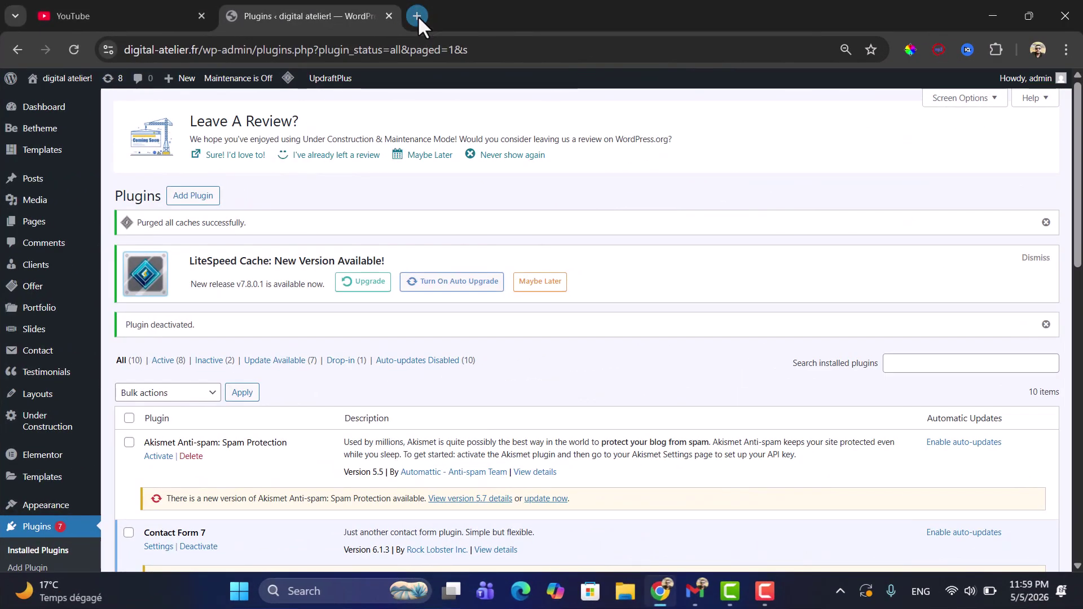
type("WP")
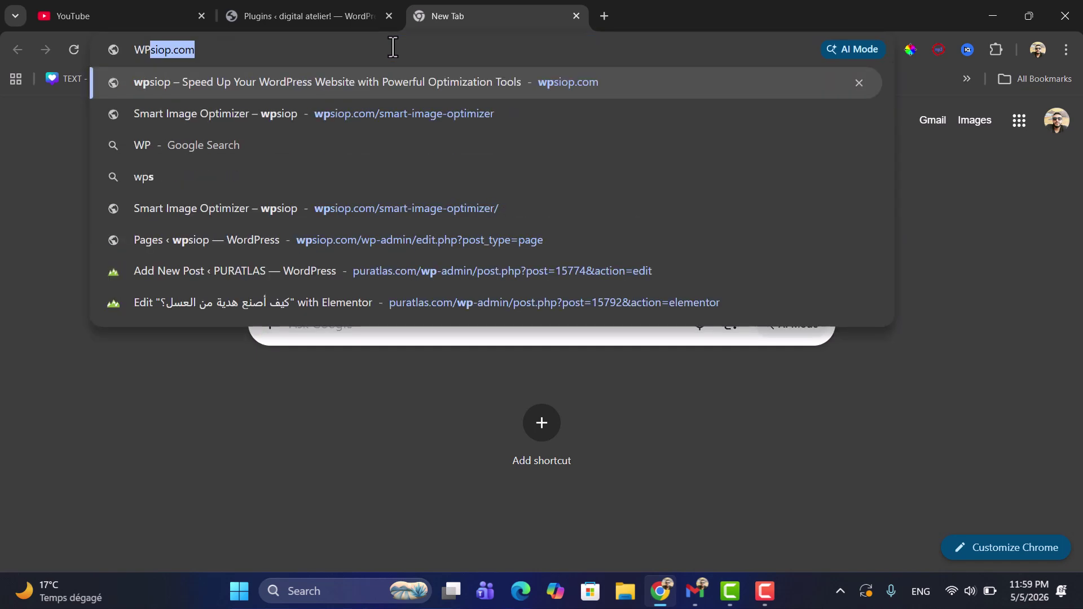
left_click(376, 116)
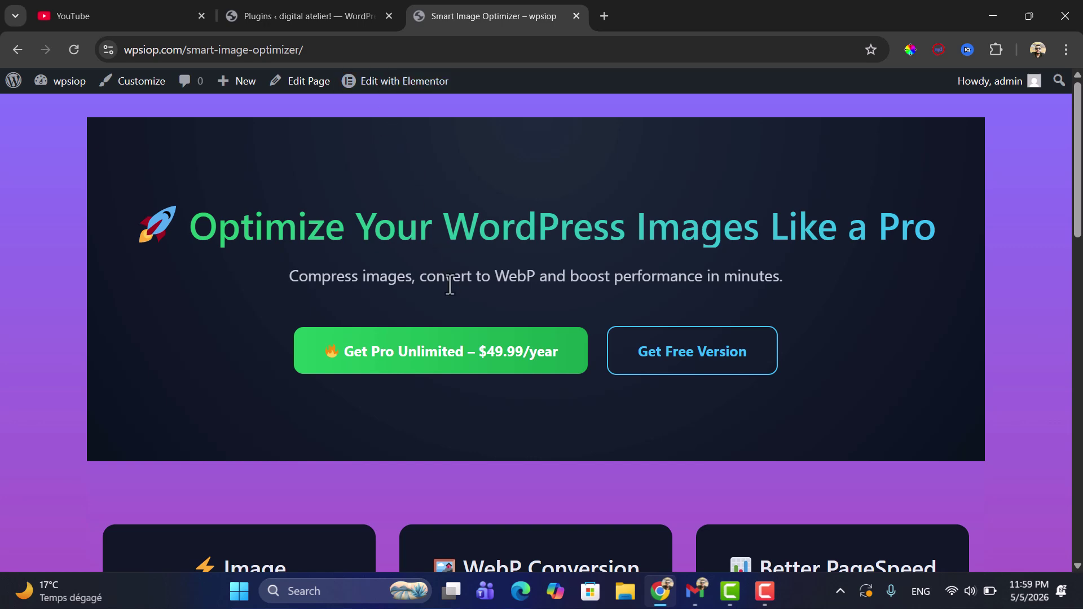
scroll(449, 285, "down", 10)
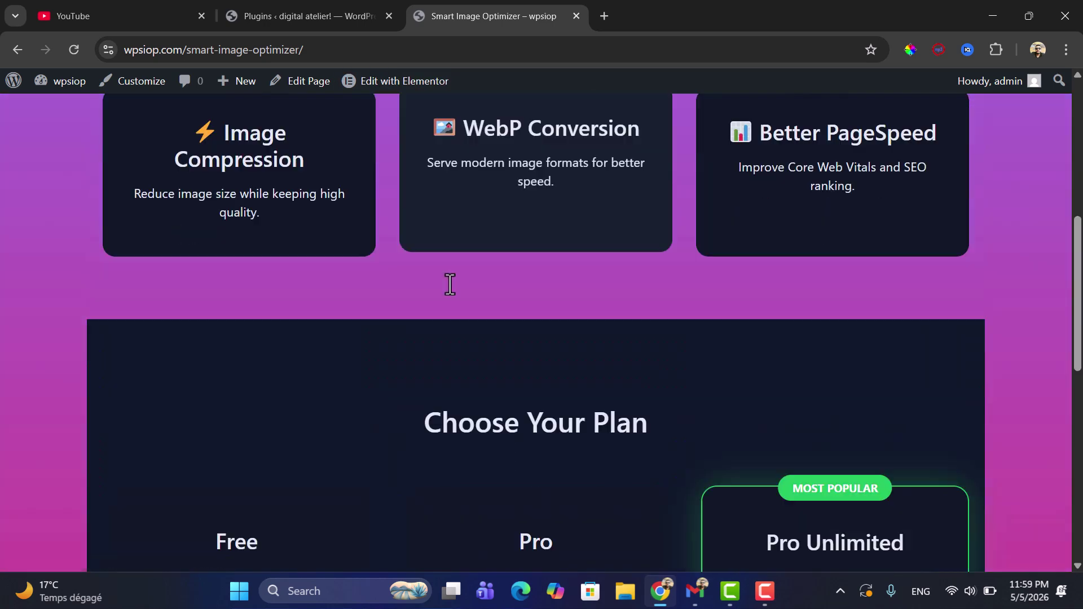
scroll(449, 285, "down", 3)
scroll(449, 285, "up", 2)
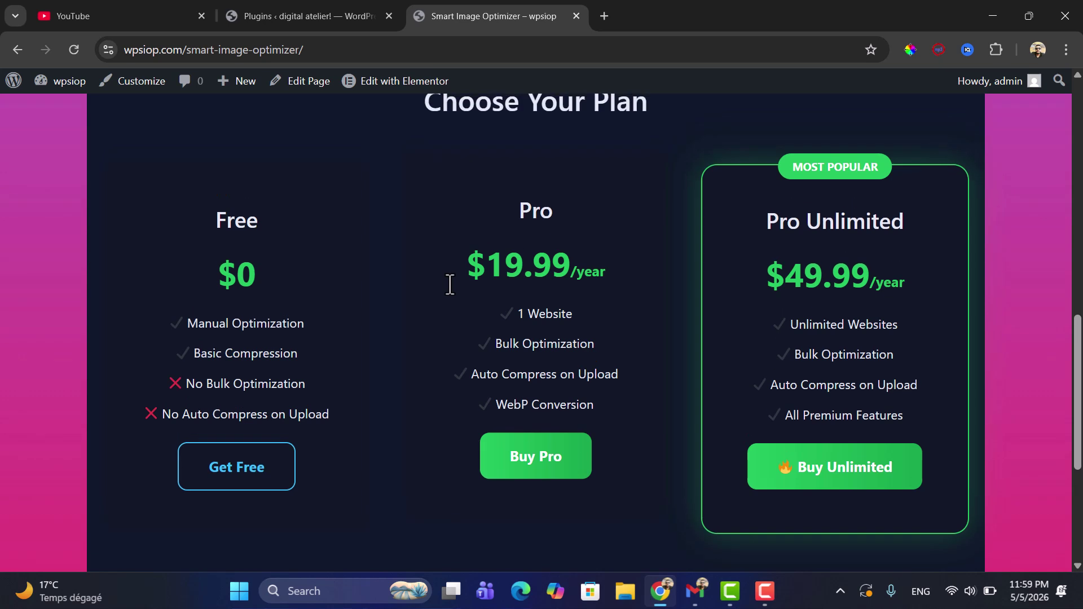
- Review the features of the Pro and Pro Unlimited plans and open the checkout for the $19.99/year Pro plan
scroll(449, 284, "down", 1)
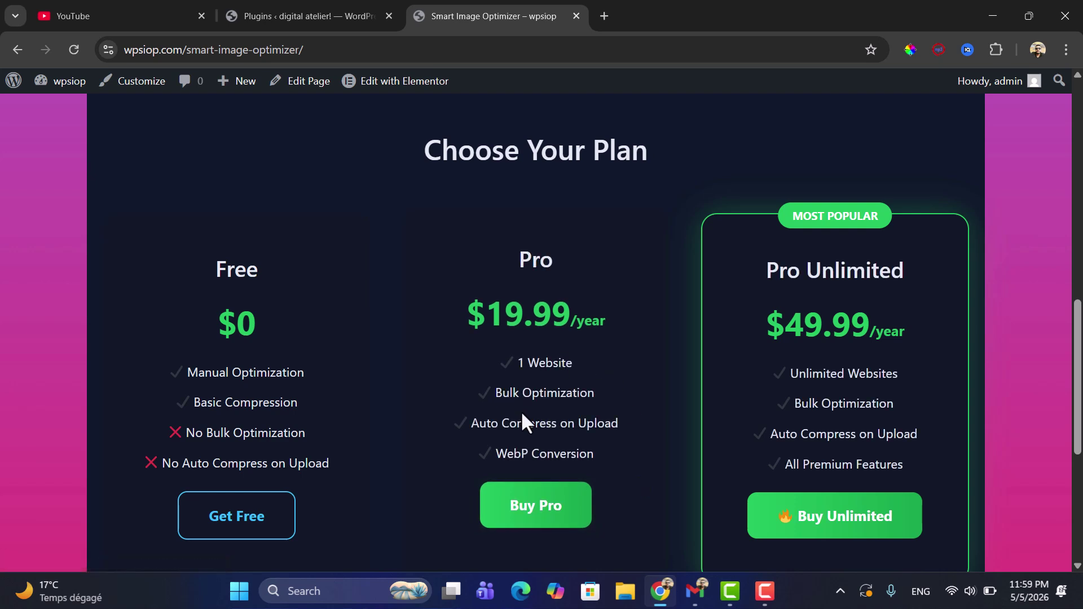
triple_click(550, 362)
mouse_move(551, 363)
left_mouse_down()
mouse_move(547, 423)
mouse_move(558, 382)
left_mouse_up()
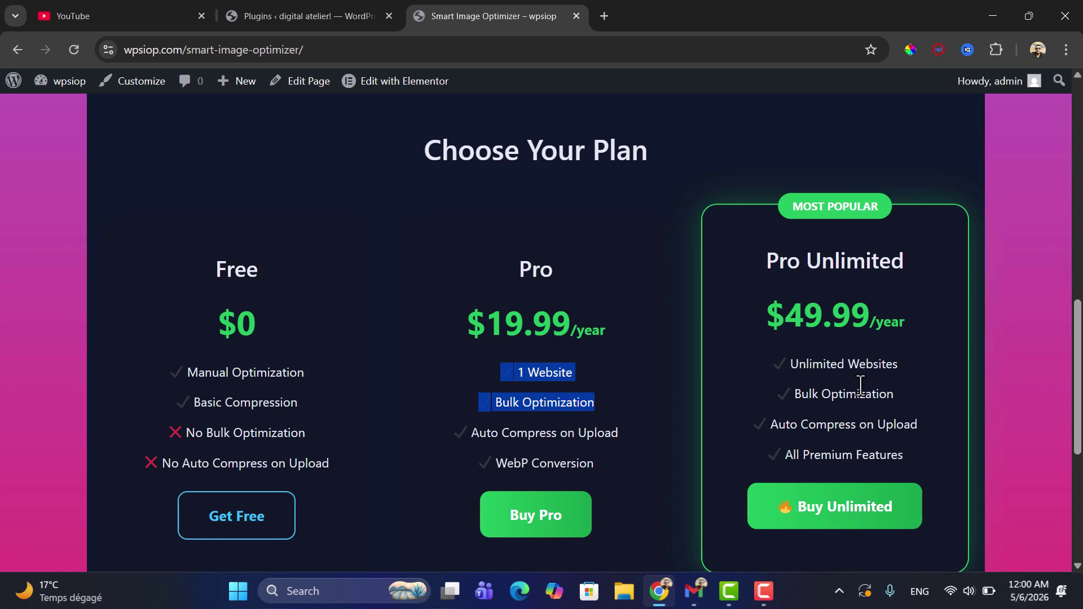
scroll(860, 386, "down", 2)
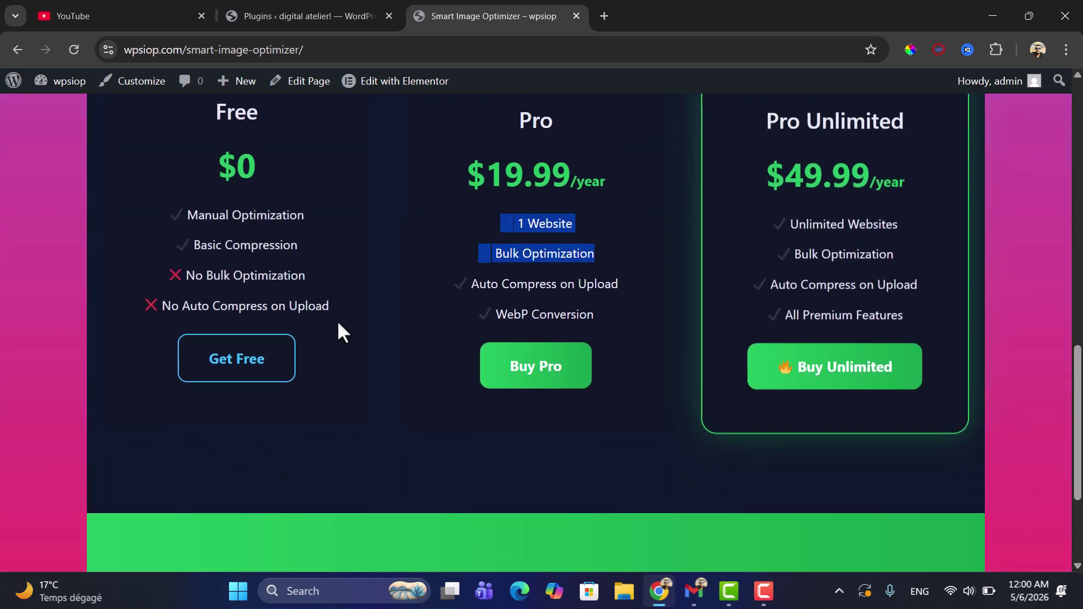
scroll(337, 317, "up", 1)
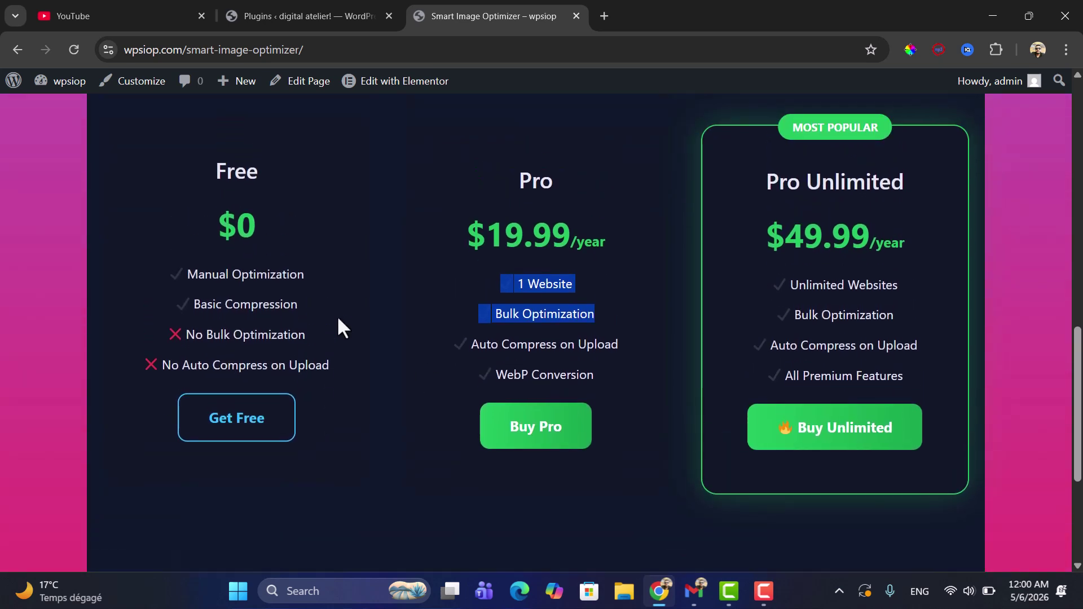
left_click(533, 436)
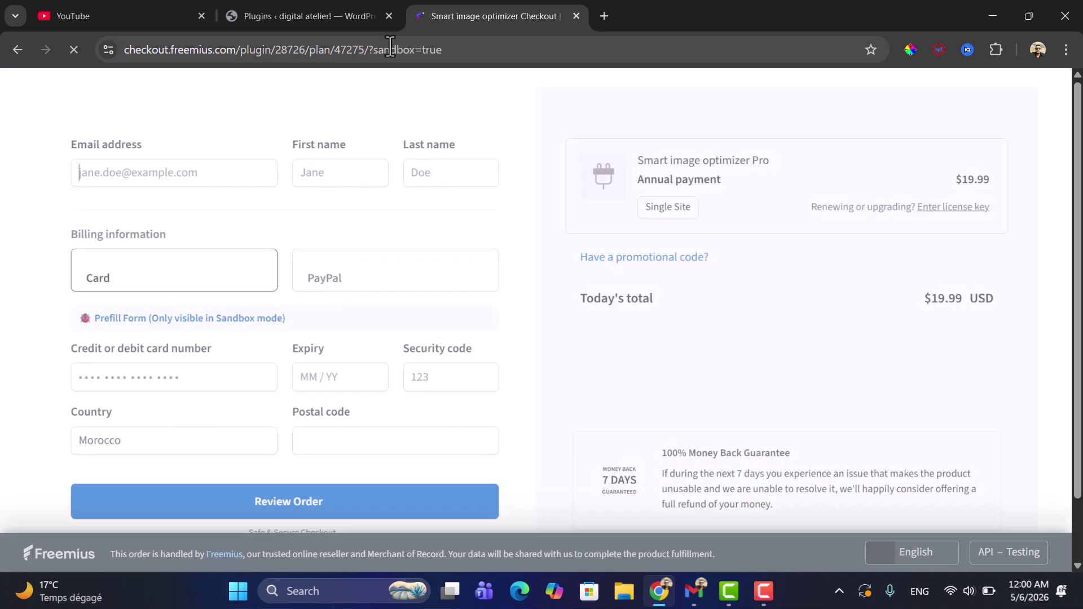
- Fill in the customer's email and name from a saved address and apply the promotional code NEW26
left_click(169, 160)
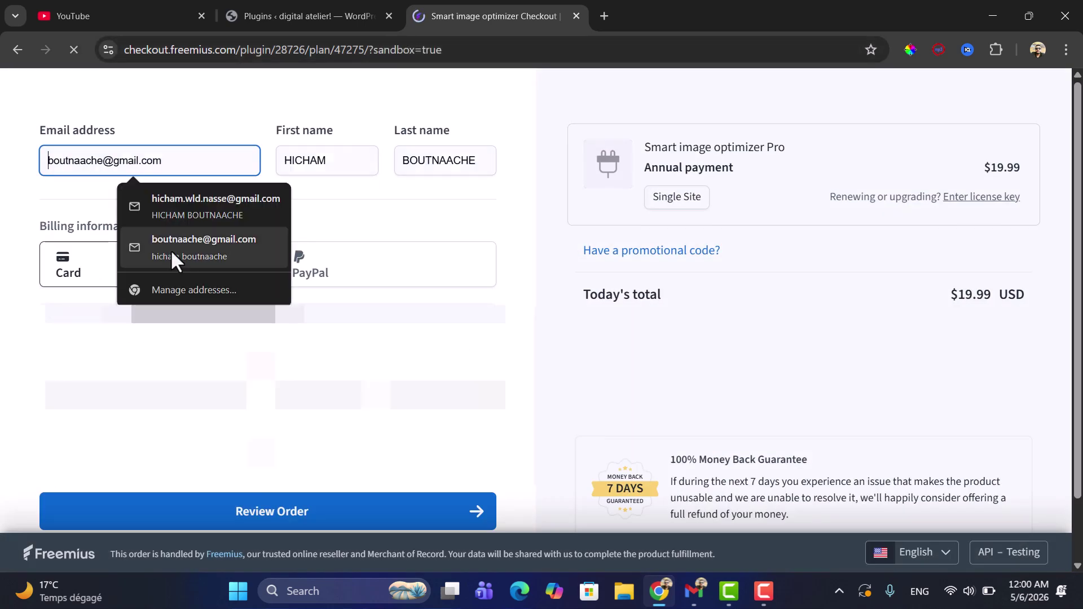
left_click(209, 209)
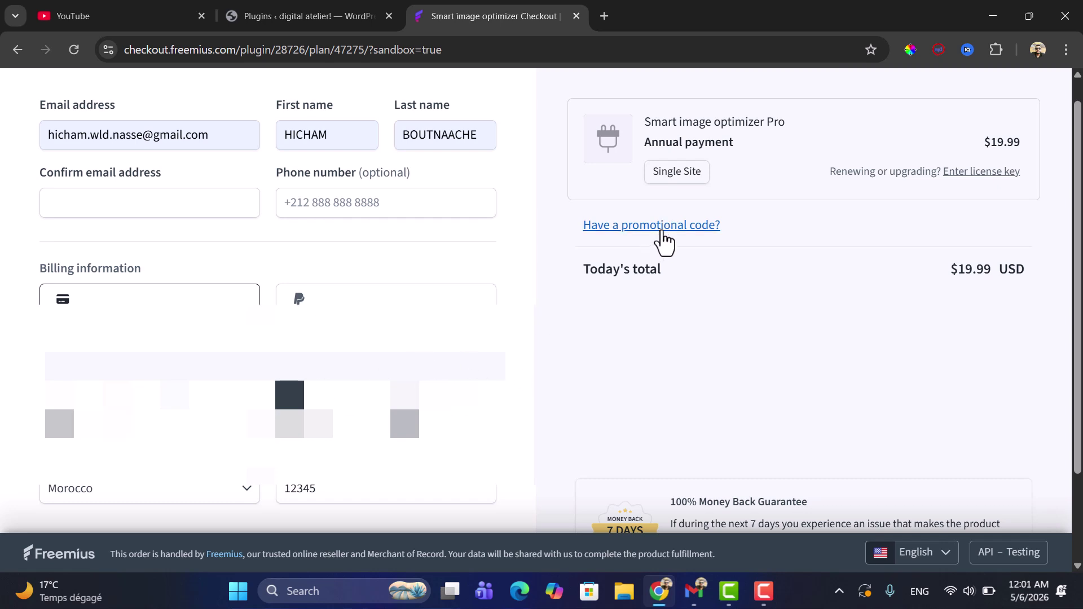
left_click(658, 231)
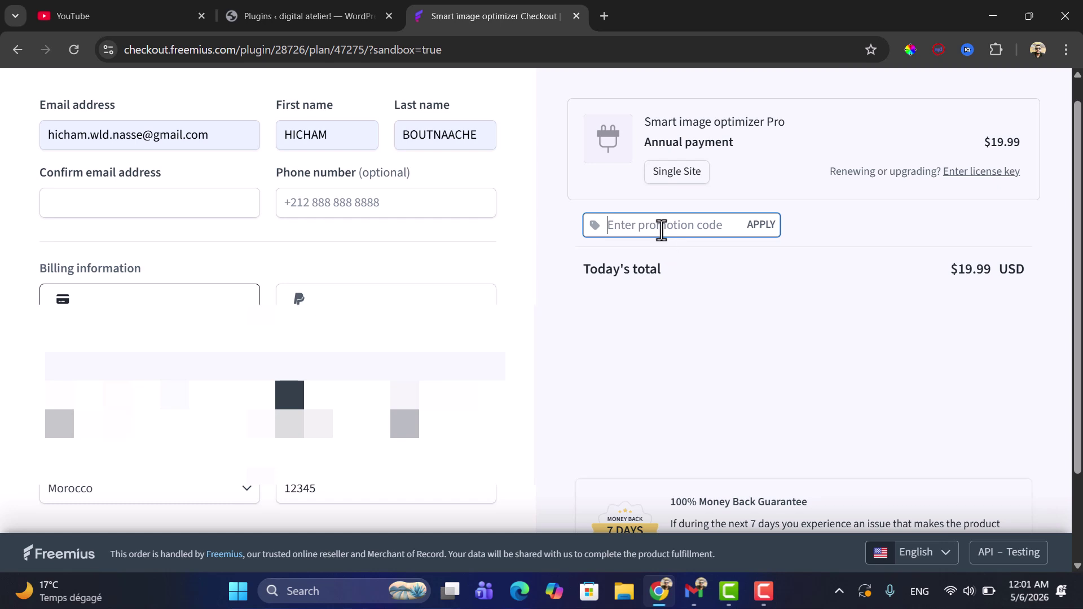
type("N")
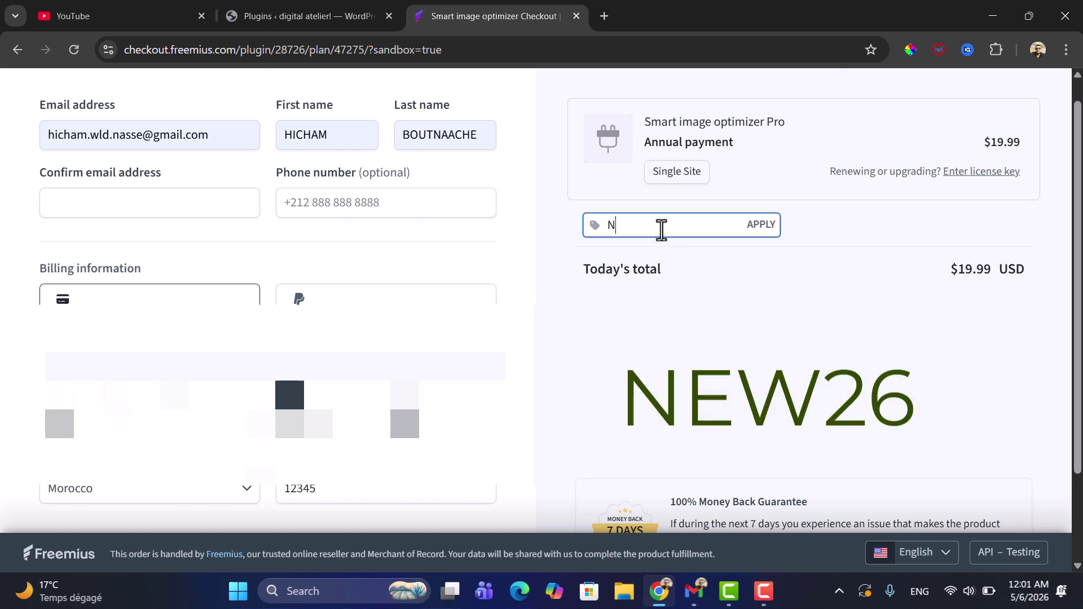
type("EW26")
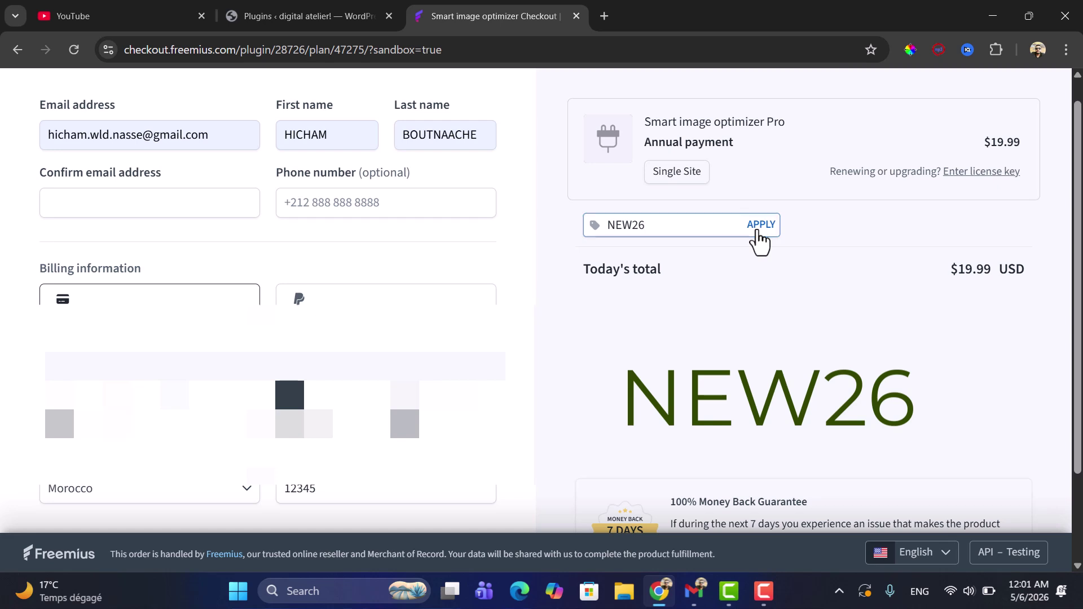
left_click(759, 225)
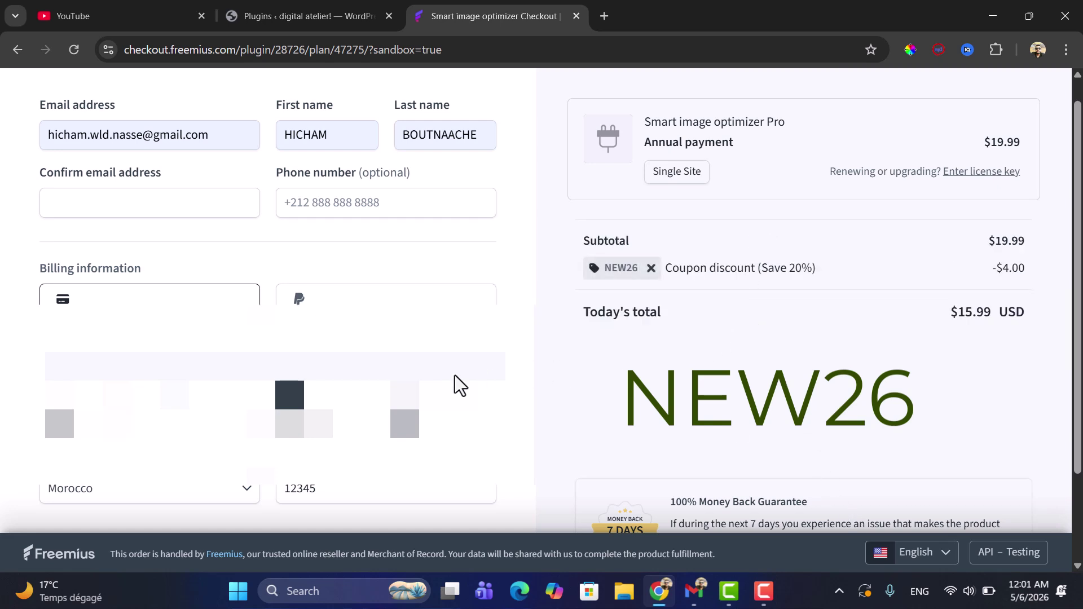
- Fill in the email confirmation on the checkout form and submit the Pro subscription order for payment
scroll(439, 377, "down", 1)
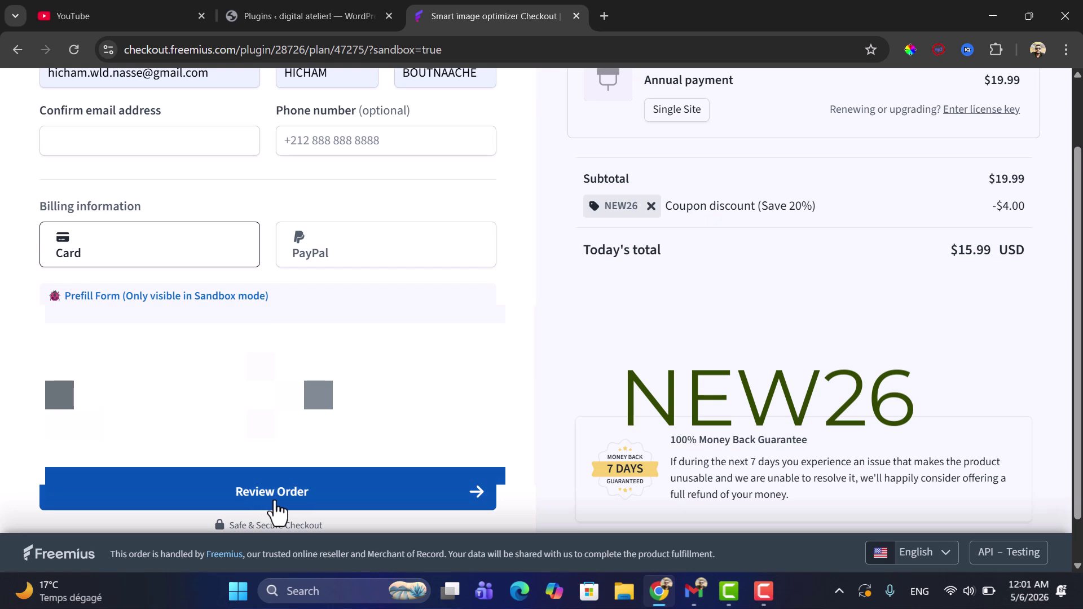
left_click(276, 502)
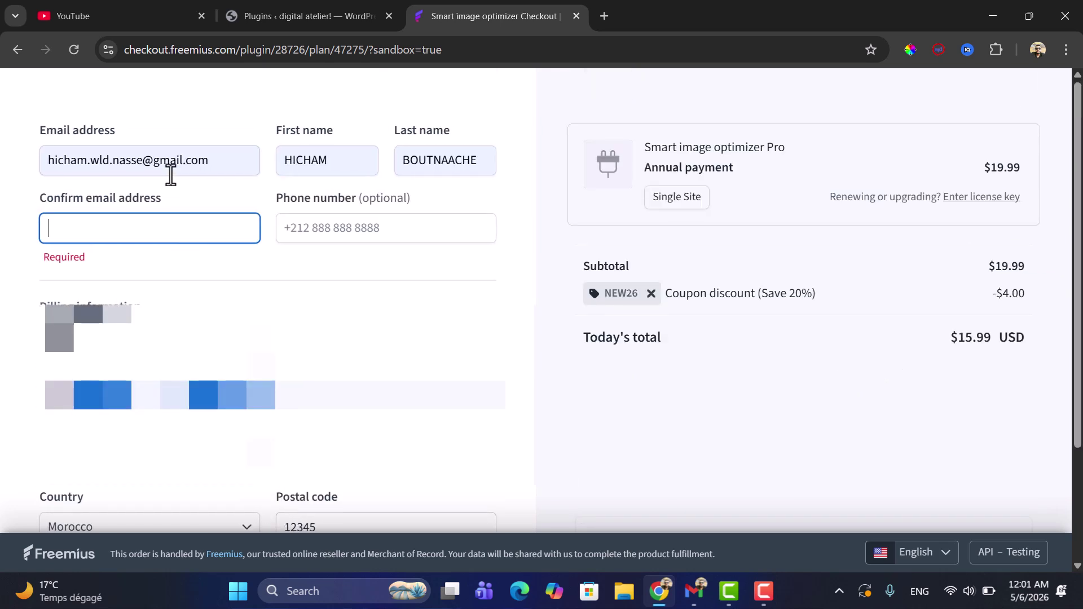
left_click(160, 225)
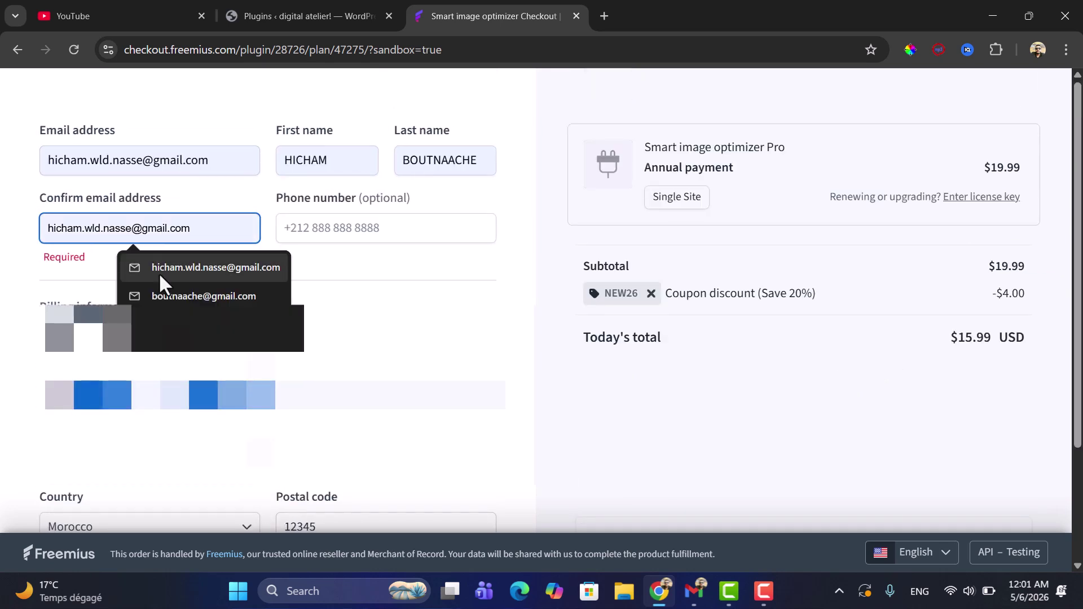
left_click(158, 273)
key("Tab")
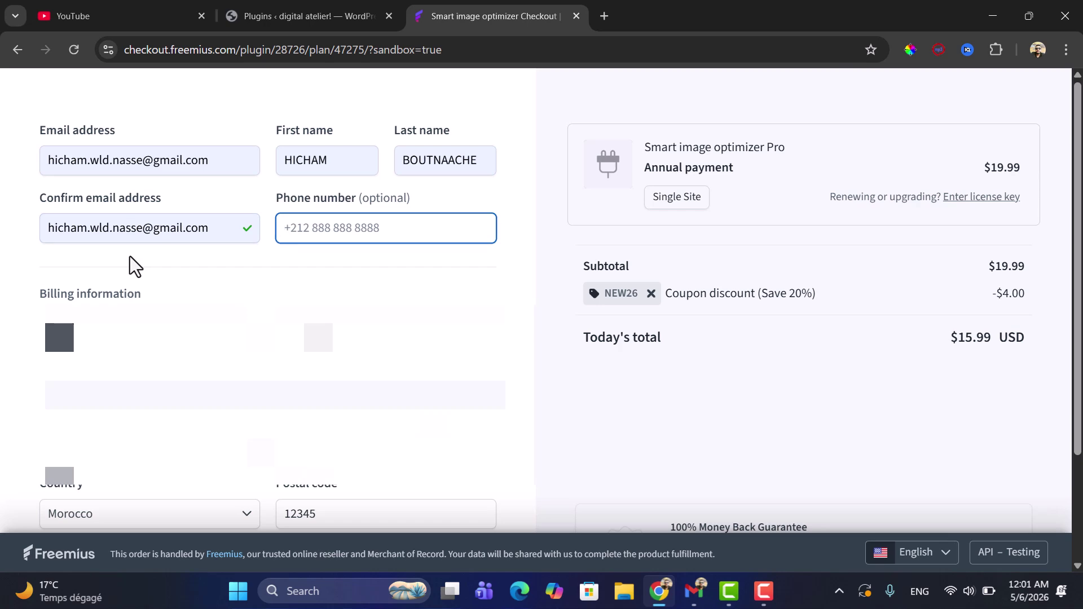
scroll(219, 299, "down", 2)
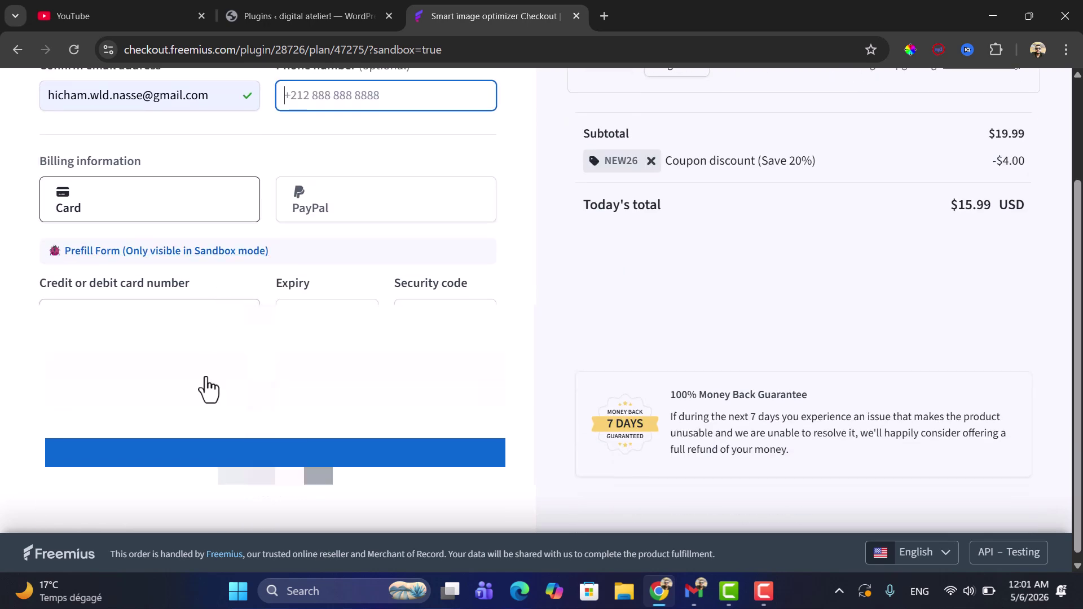
left_click(235, 468)
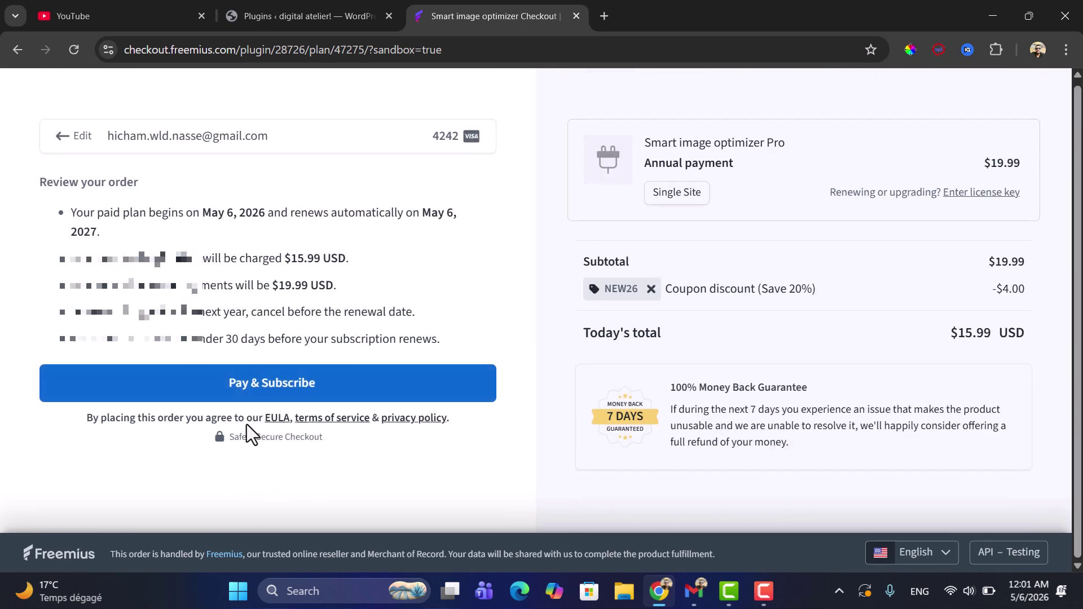
left_click(258, 390)
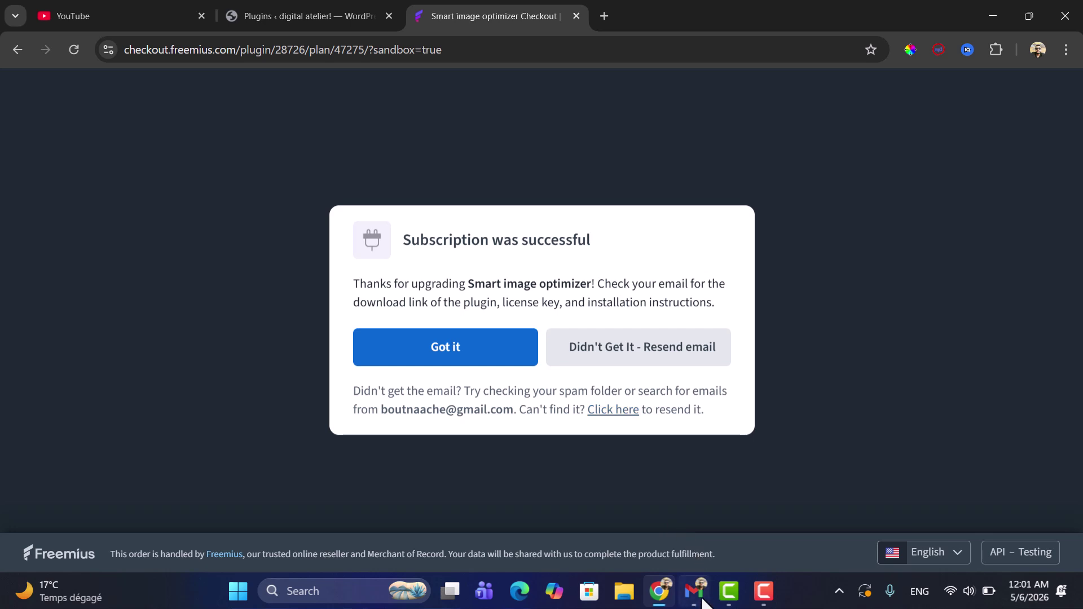
- Switch to Gmail and open the "Thanks for upgrading" email at its download and activation instructions
mouse_move(702, 604)
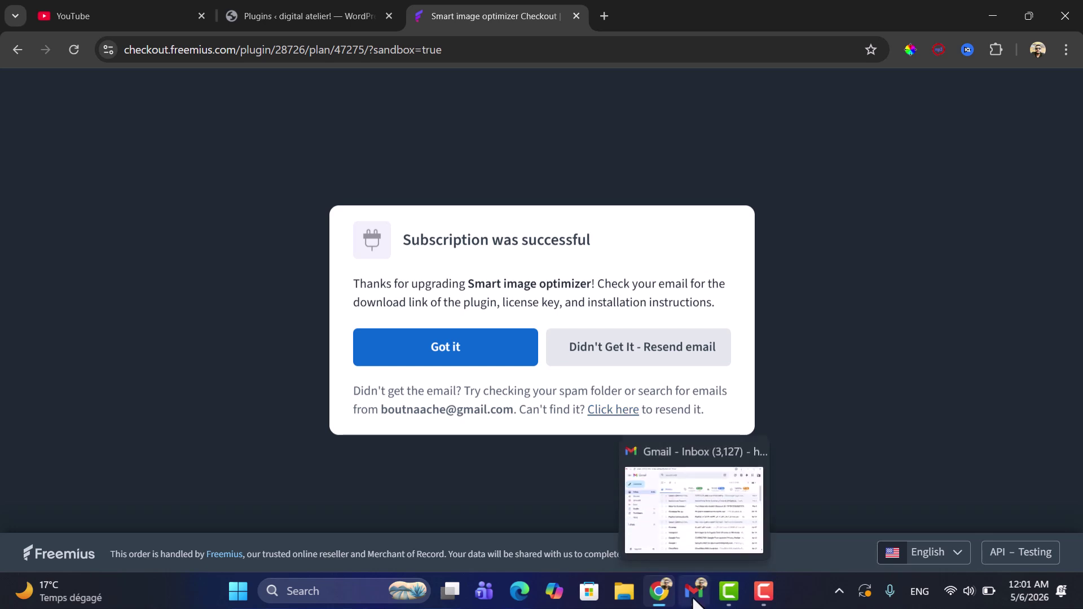
left_click(697, 600)
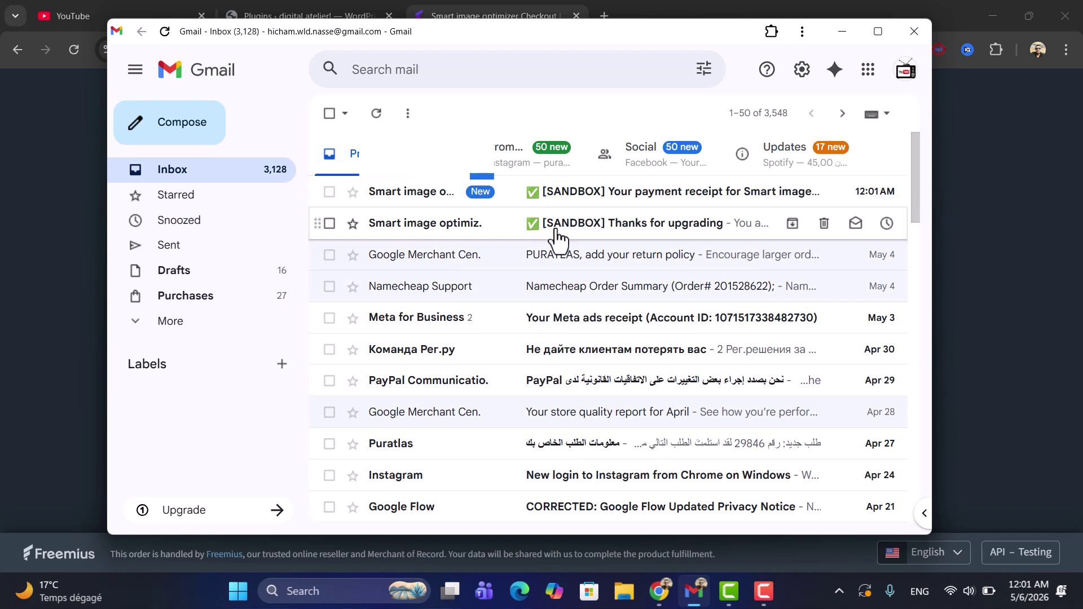
left_click(675, 232)
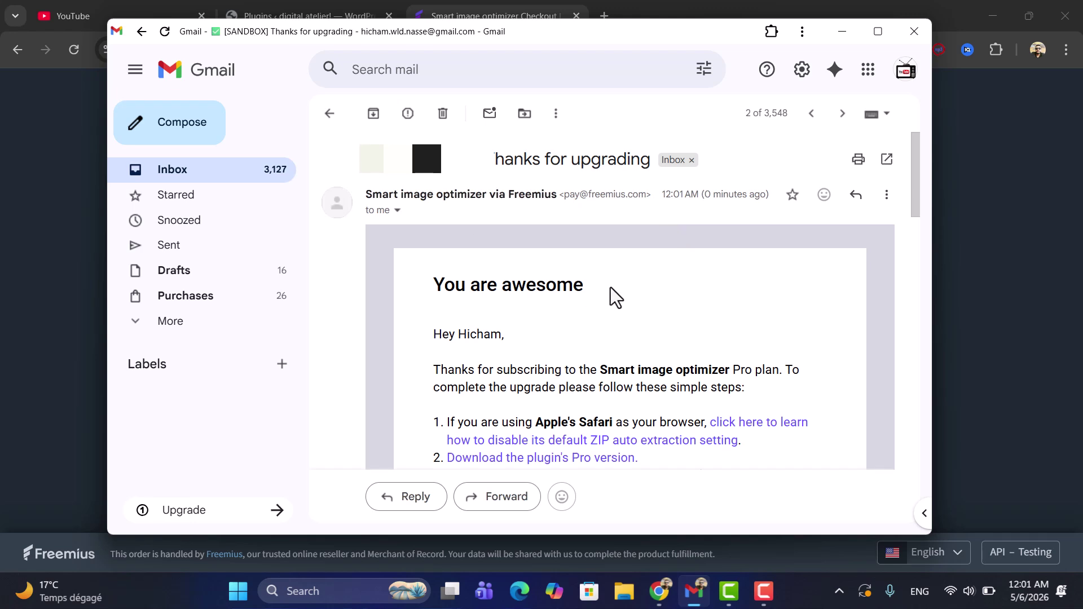
scroll(610, 286, "down", 3)
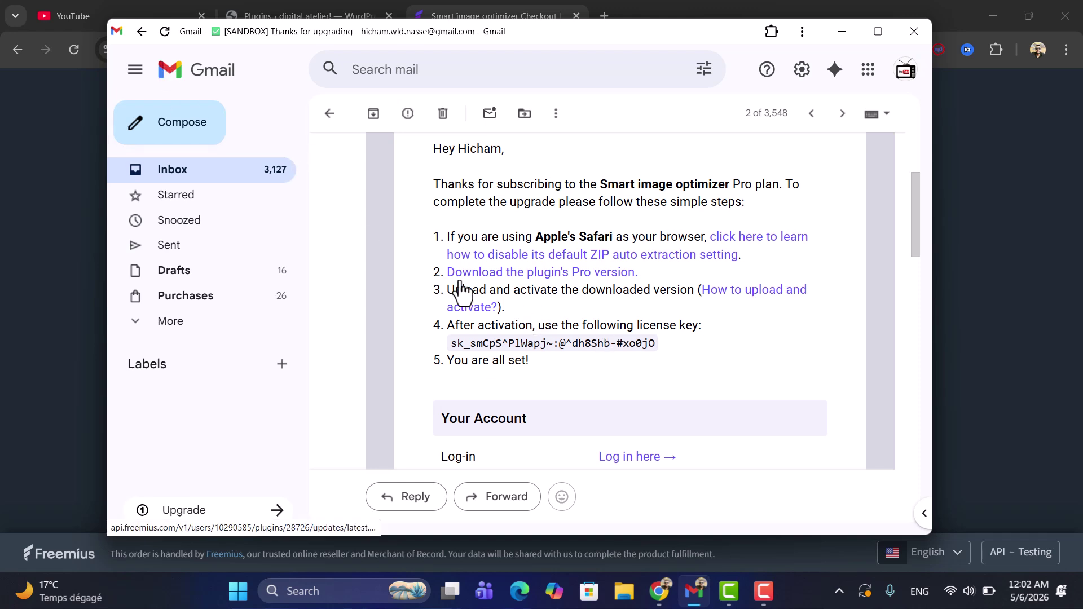
- Download the plugin's Pro version and save smart-image-optimizer-premium-latest.zip in the Desktop's "my solution" folder
left_click(558, 276)
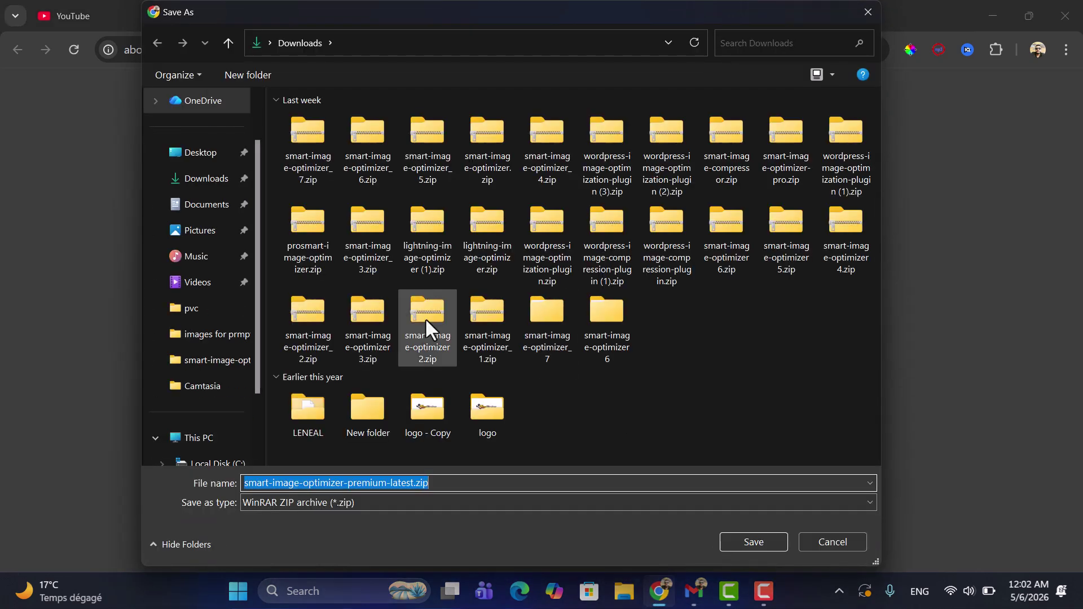
left_click(194, 158)
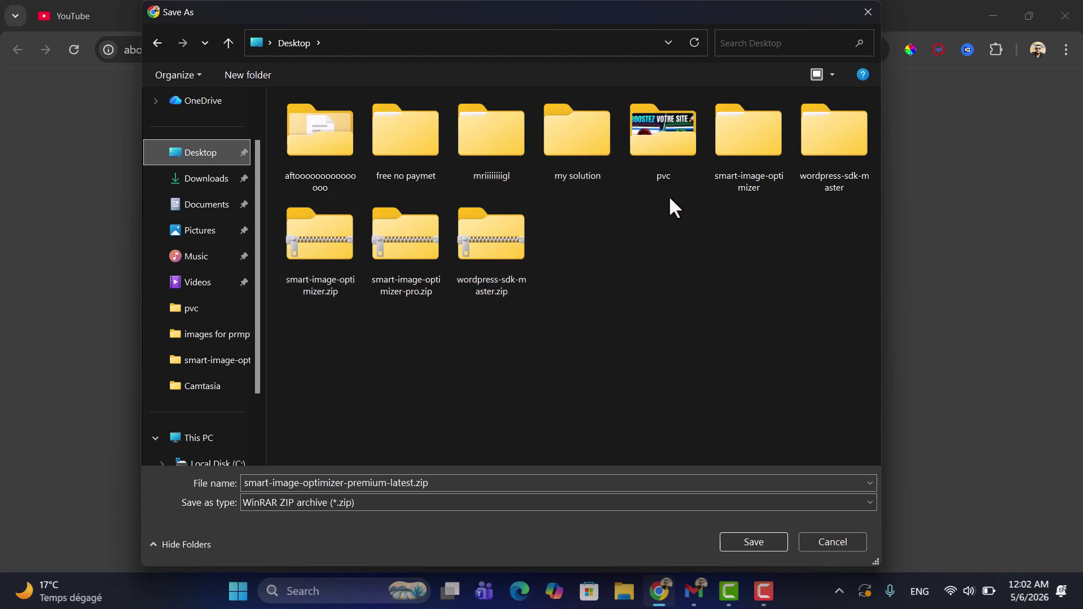
left_click(586, 128)
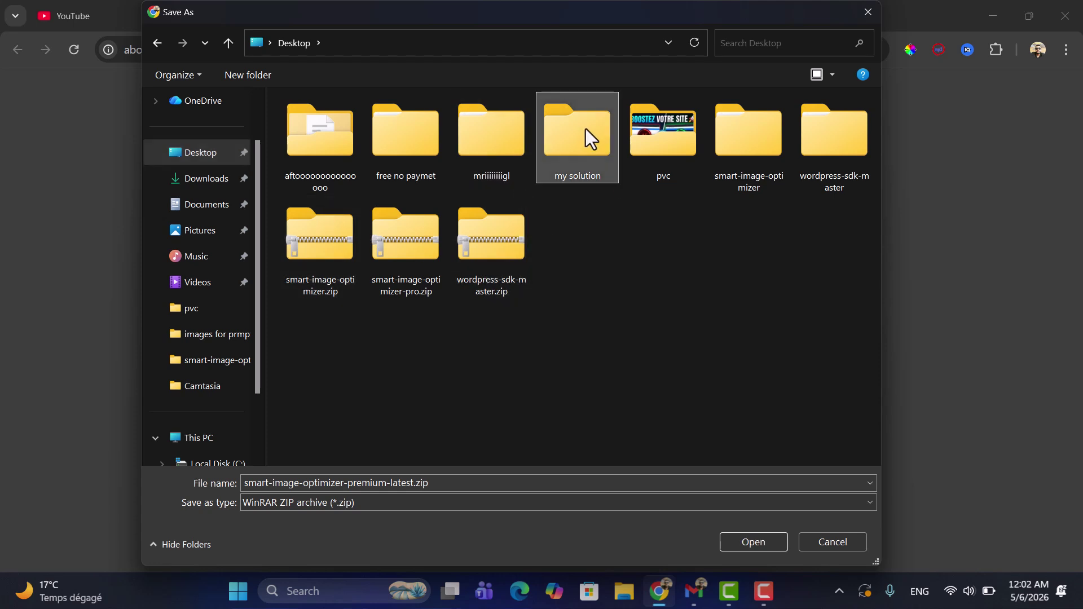
left_click(754, 542)
left_click(746, 545)
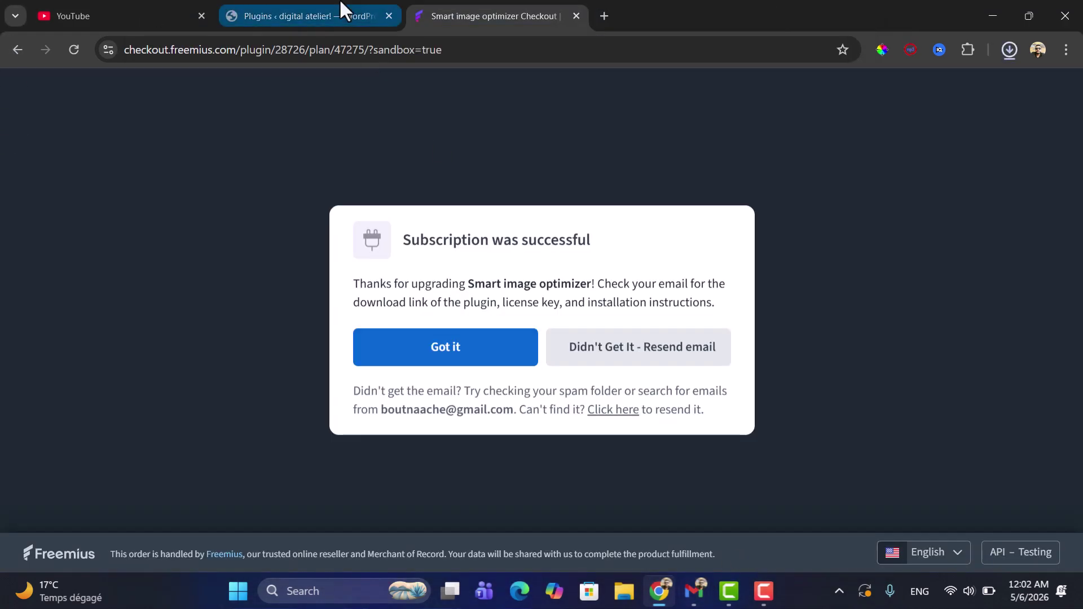
- Check the upload, activation and license key instructions in the Gmail upgrade email, and return to Chrome
left_click(694, 591)
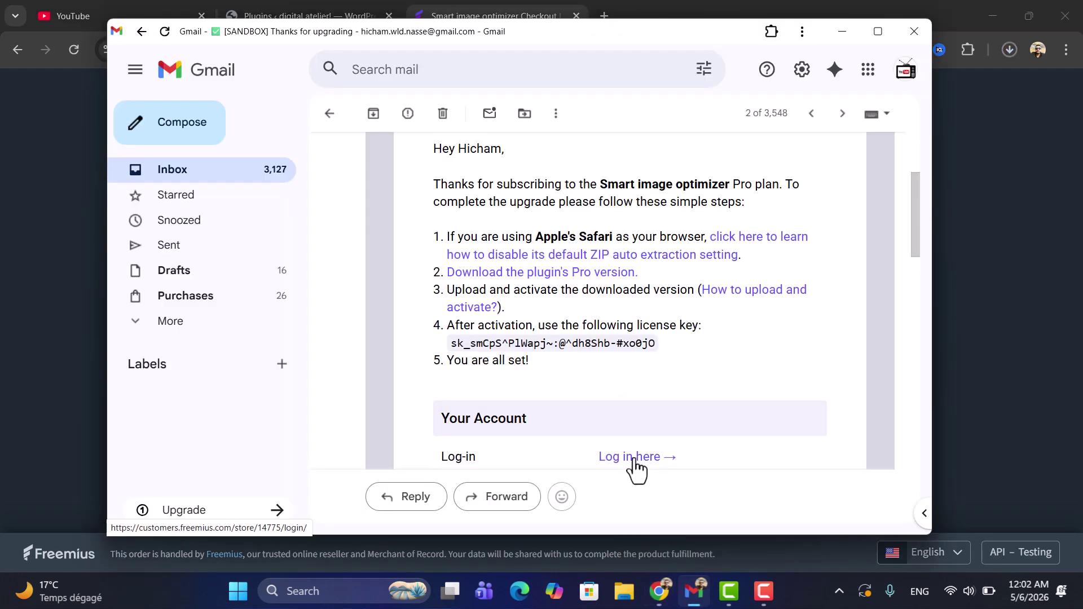
key("alt+Tab")
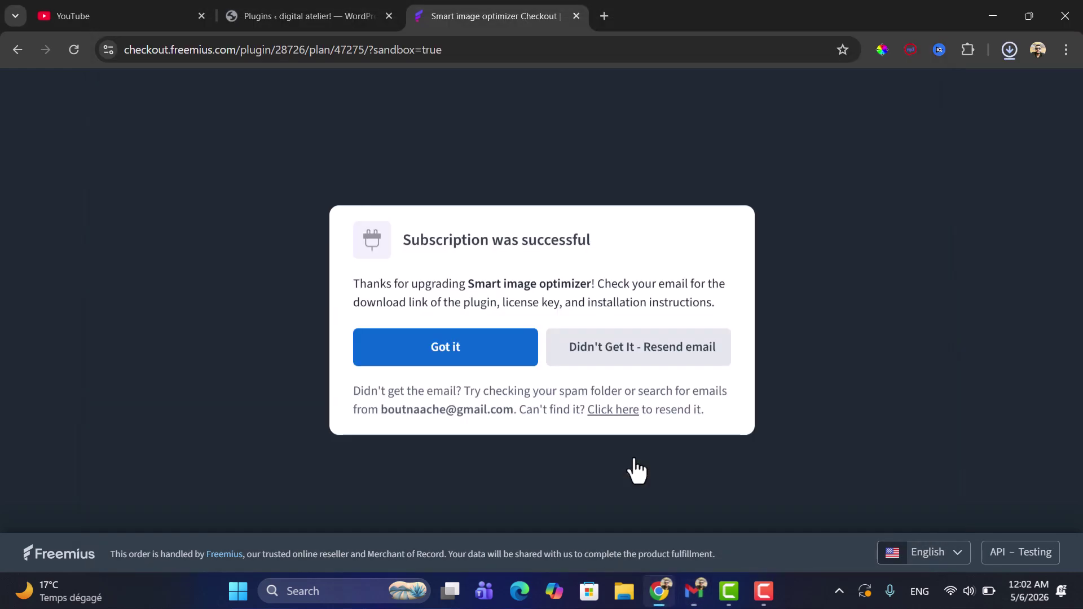
- Upload smart-image-optimizer-premium-latest.zip from the "my solution" folder to the WordPress site's plugins, and install and activate it
left_click(320, 11)
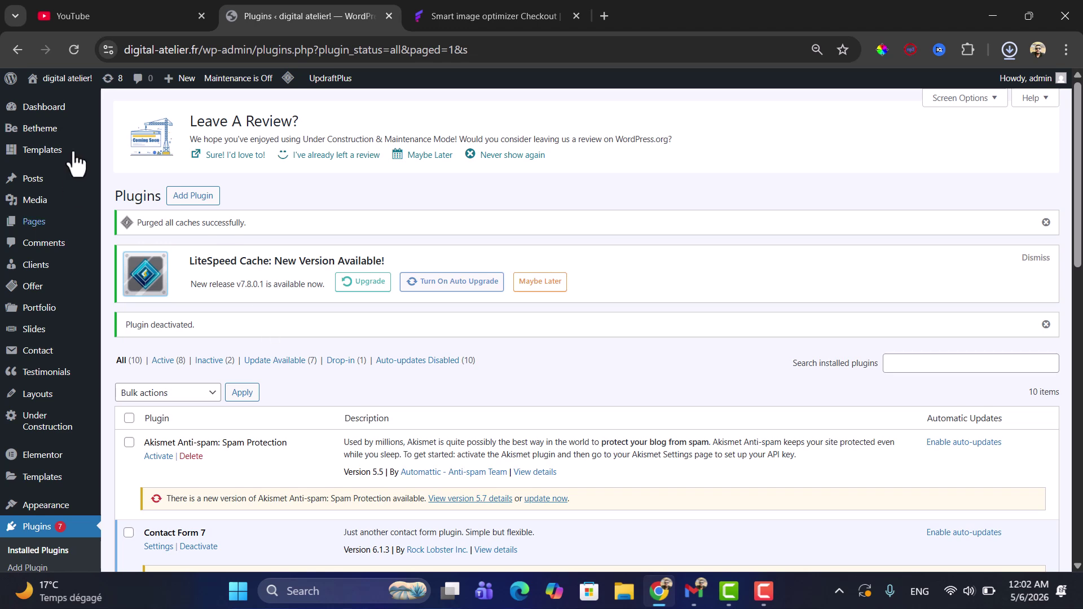
left_click(26, 530)
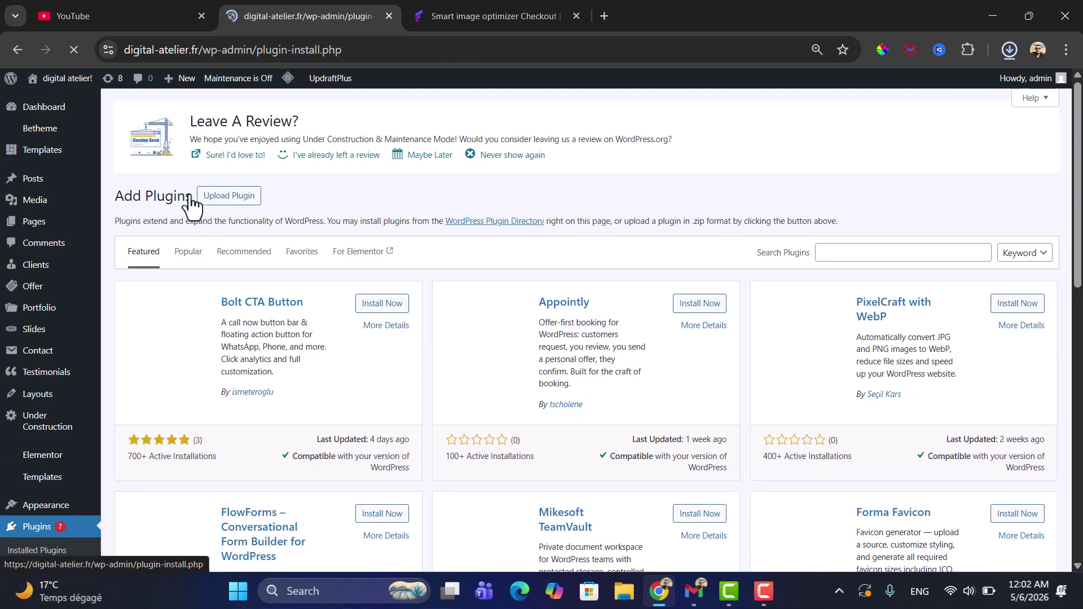
left_click(228, 209)
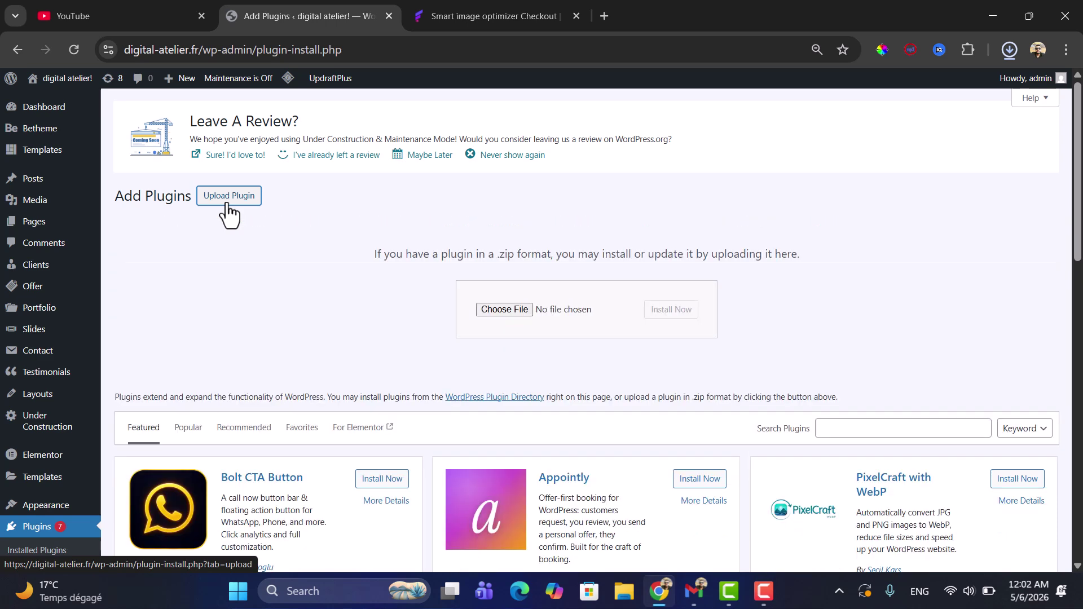
left_click(505, 310)
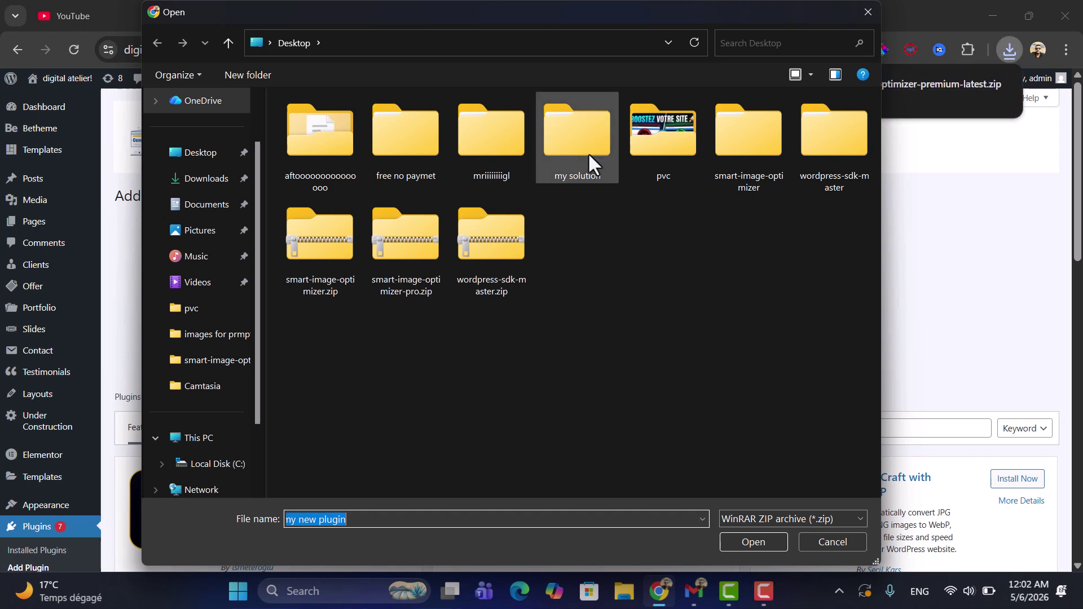
left_click(588, 154)
double_click(588, 154)
double_click(400, 120)
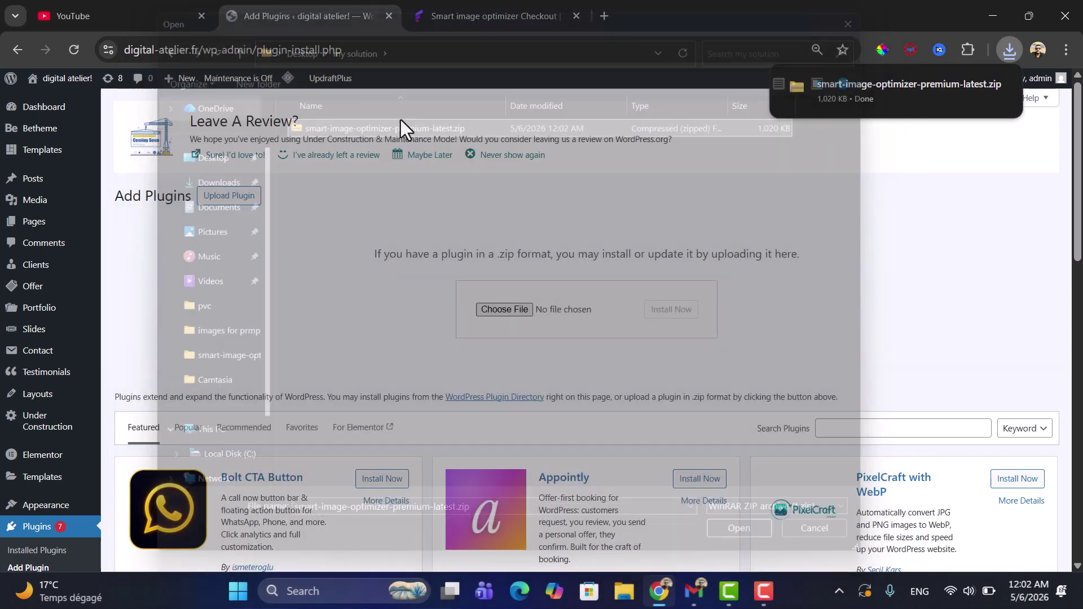
left_click(666, 315)
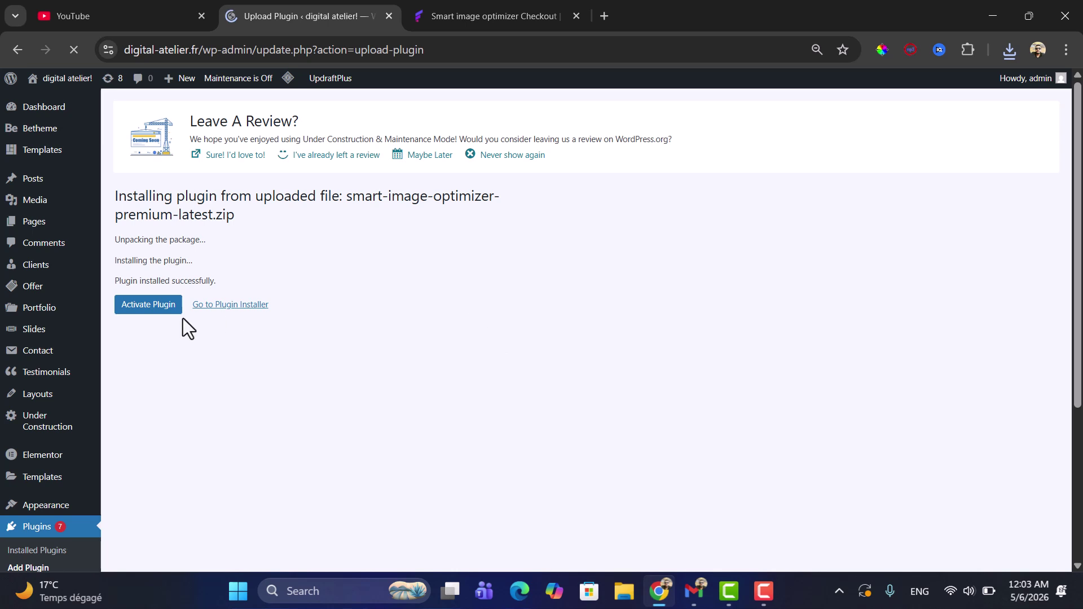
left_click(160, 314)
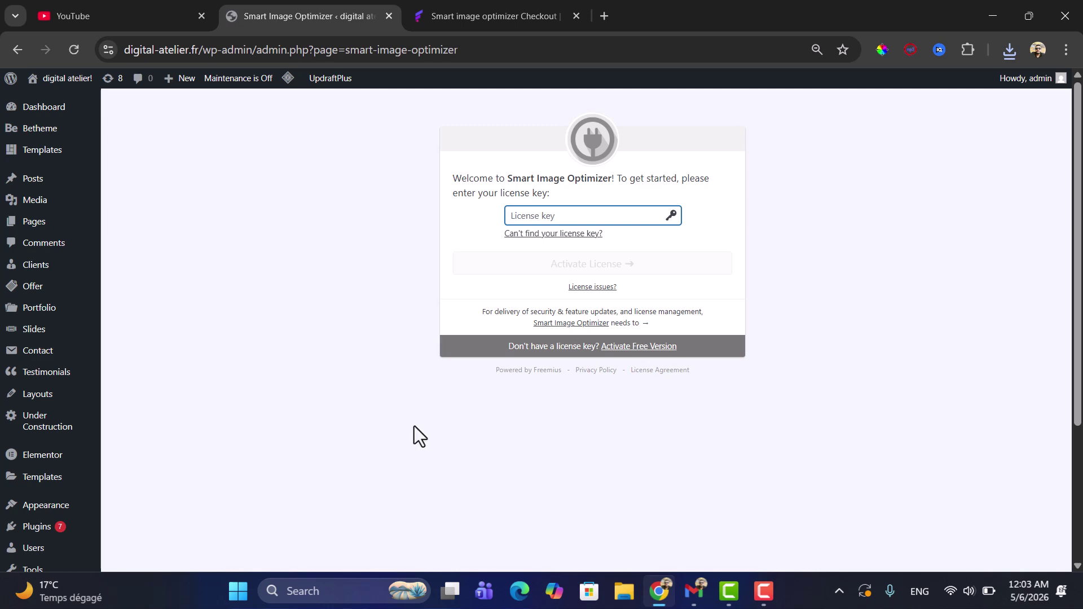
- Copy the license key from the Gmail upgrade email, paste it into Smart Image Optimizer's license key field in Chrome, and activate the license
mouse_move(694, 591)
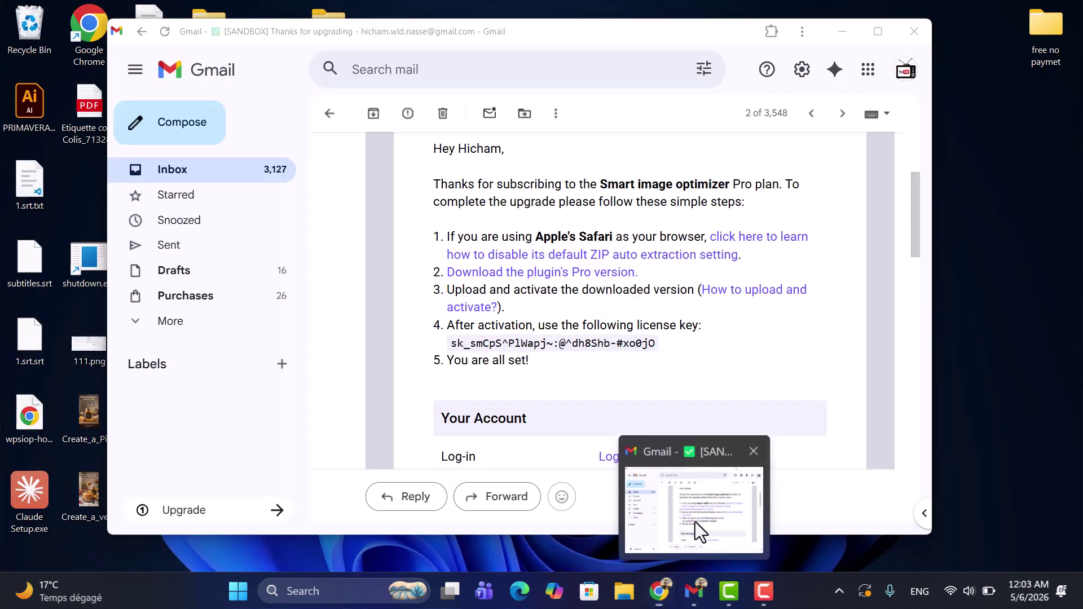
left_click(695, 522)
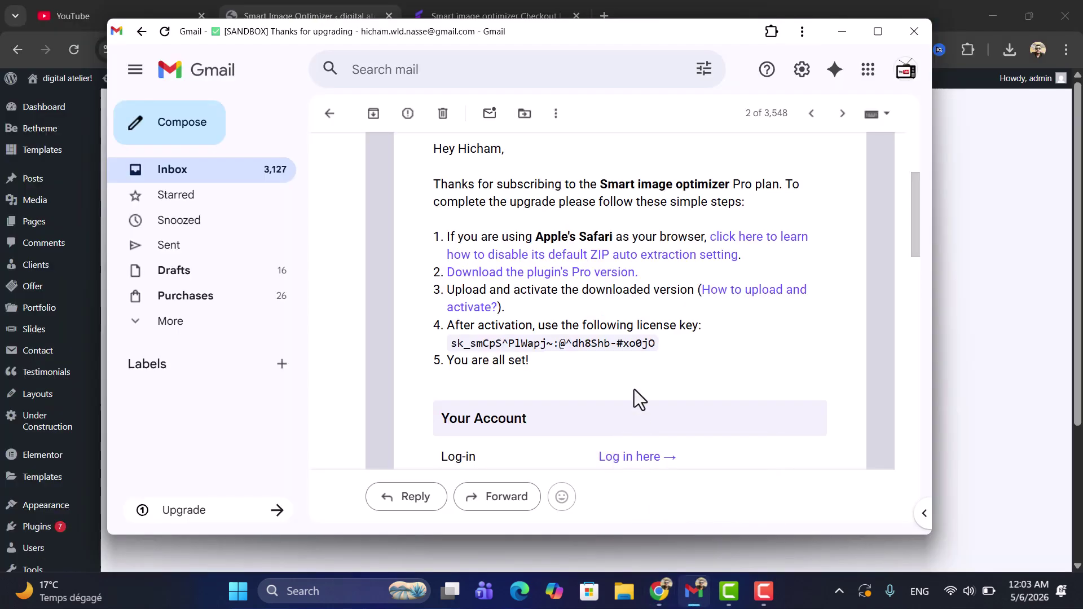
triple_click(628, 345)
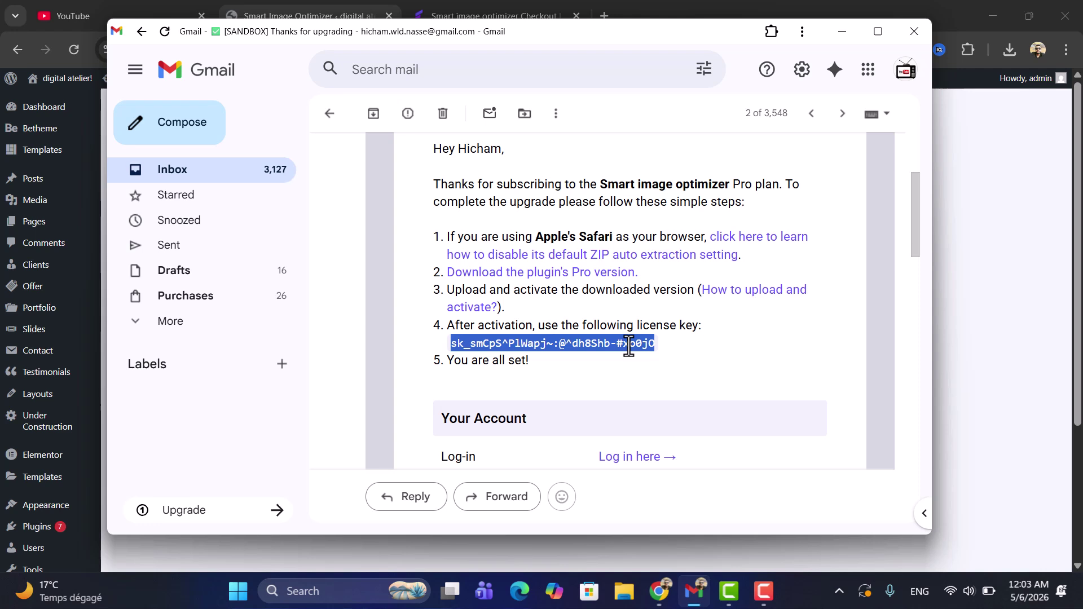
key("ctrl+c")
key("alt+Tab")
key("ctrl+v")
left_click(624, 261)
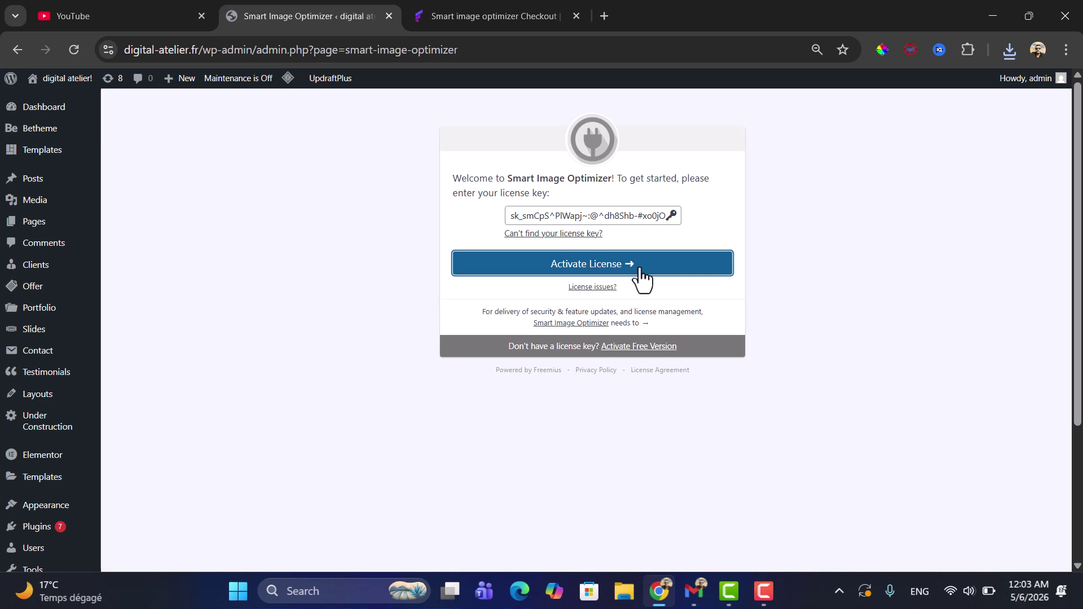
left_click(592, 271)
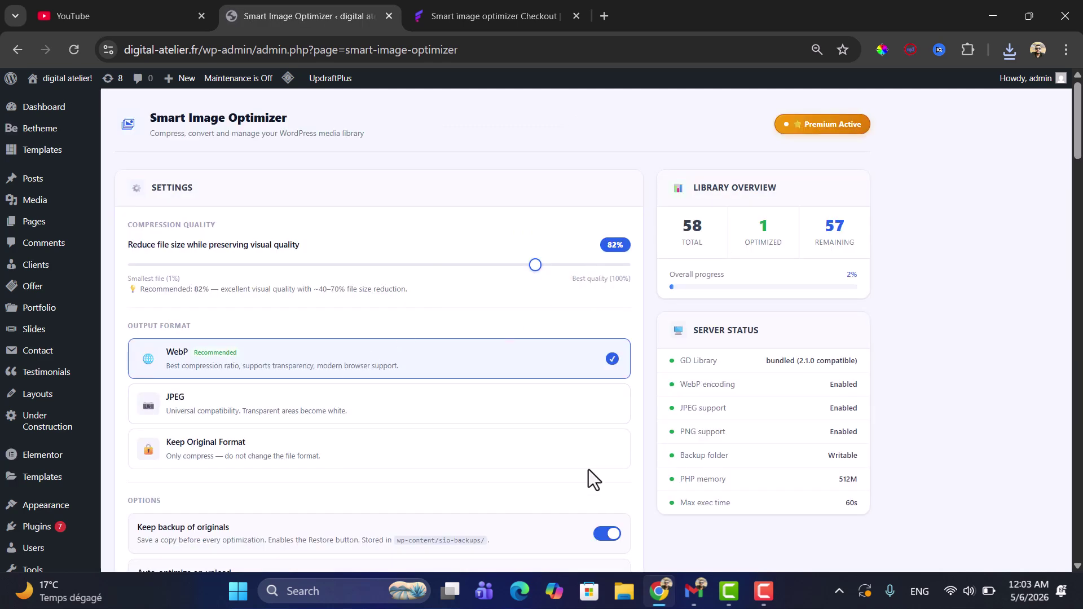
- Turn on Auto-optimize on upload in the plugin options and check the license status badge in the page header
scroll(486, 318, "down", 5)
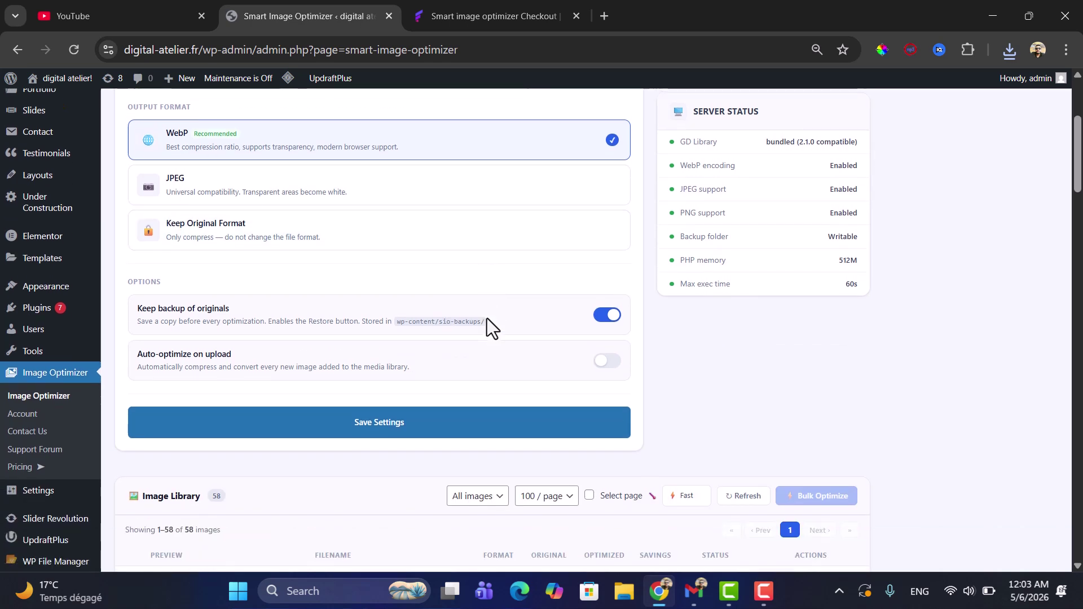
left_click(608, 289)
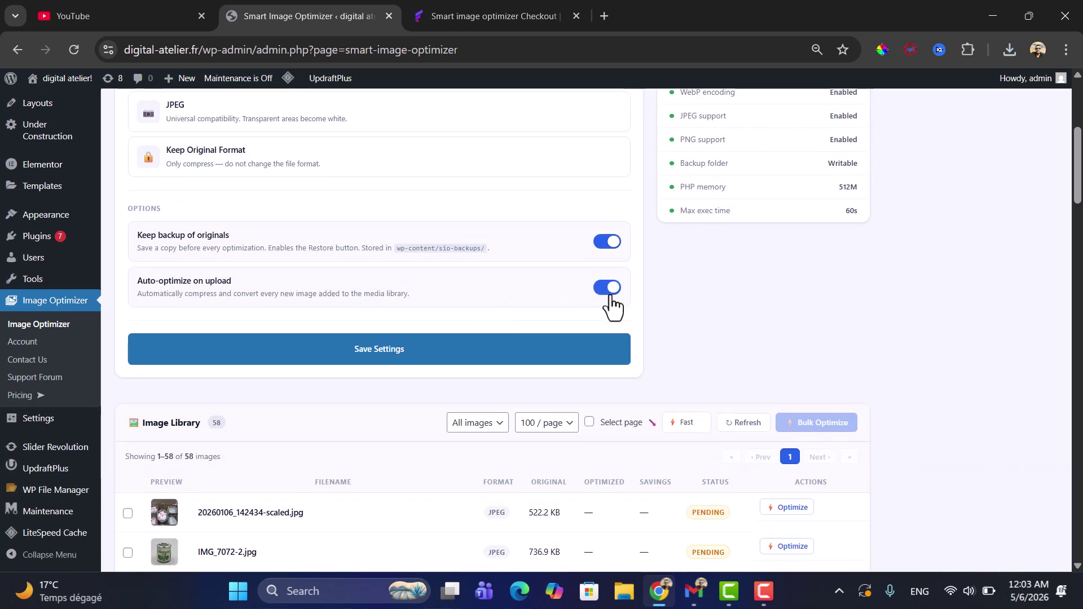
scroll(557, 319, "up", 5)
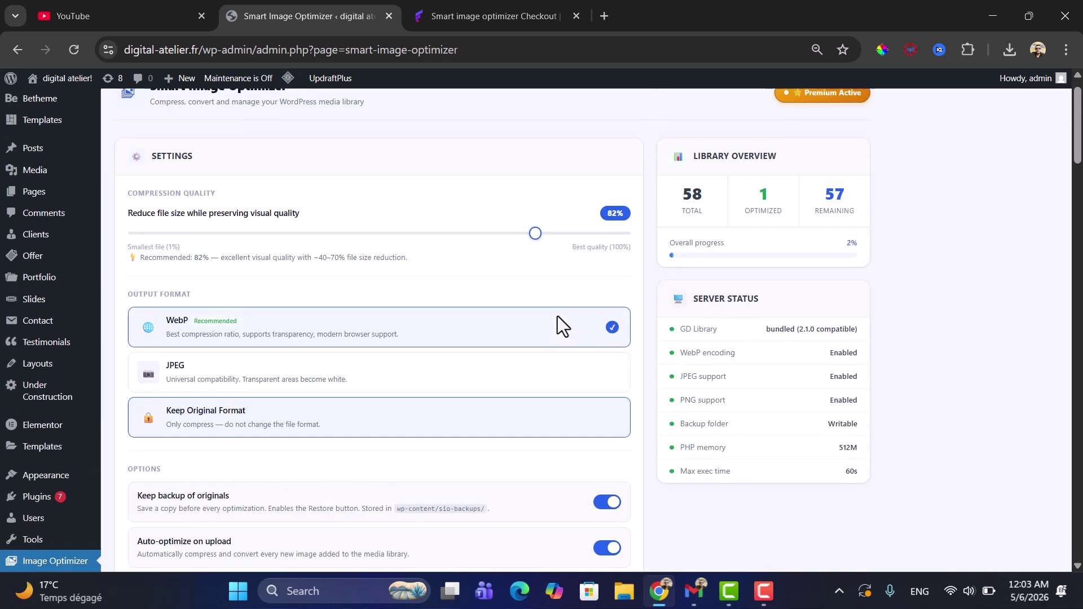
scroll(878, 90, "up", 1)
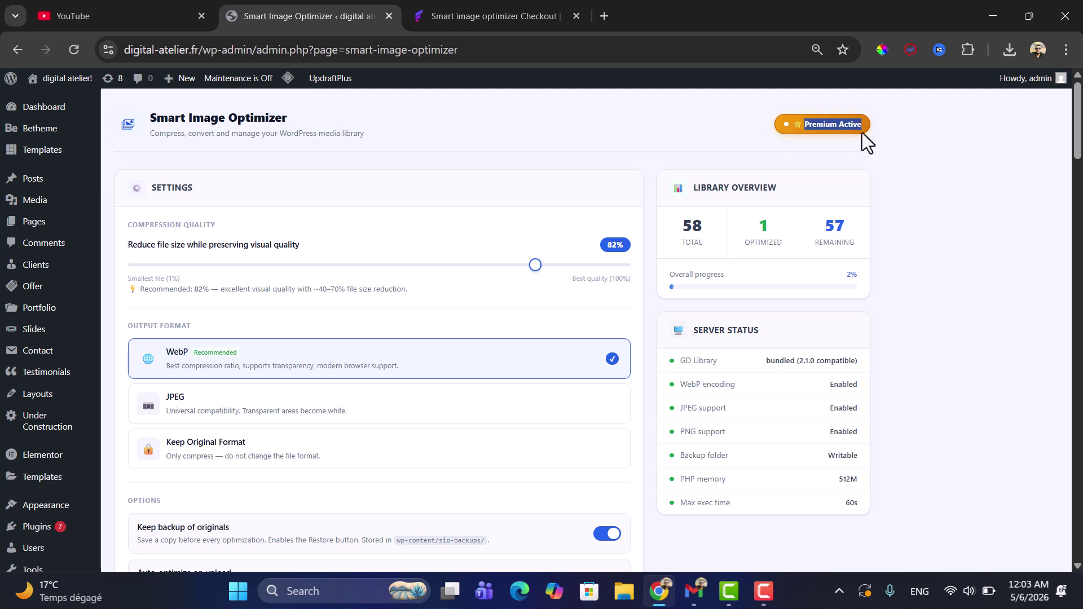
- Select every image on the Image Library page for bulk optimization, and clear the selection again
scroll(769, 222, "down", 9)
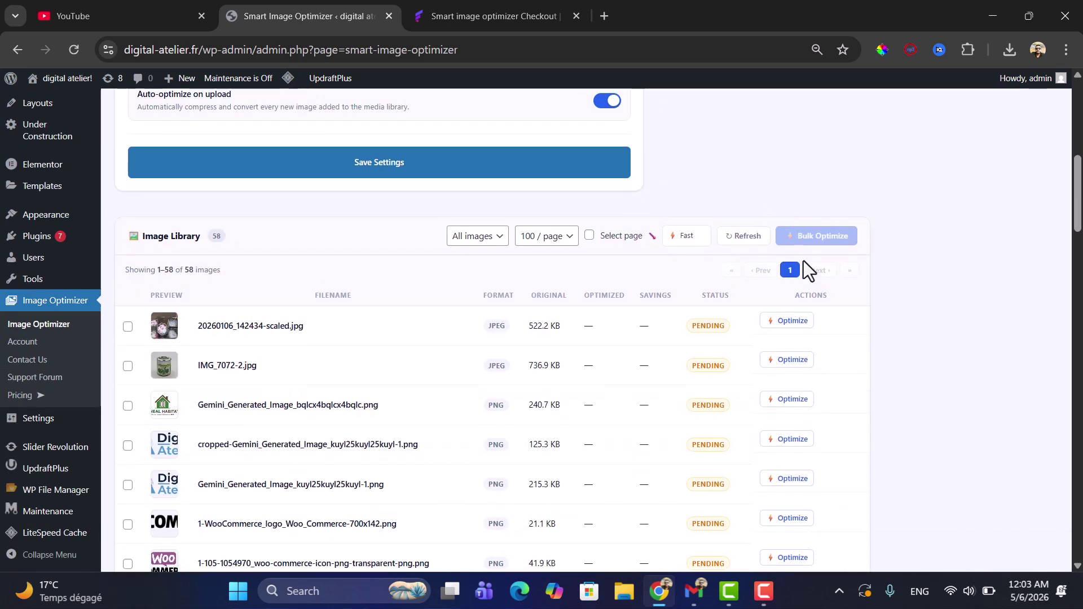
left_click(589, 235)
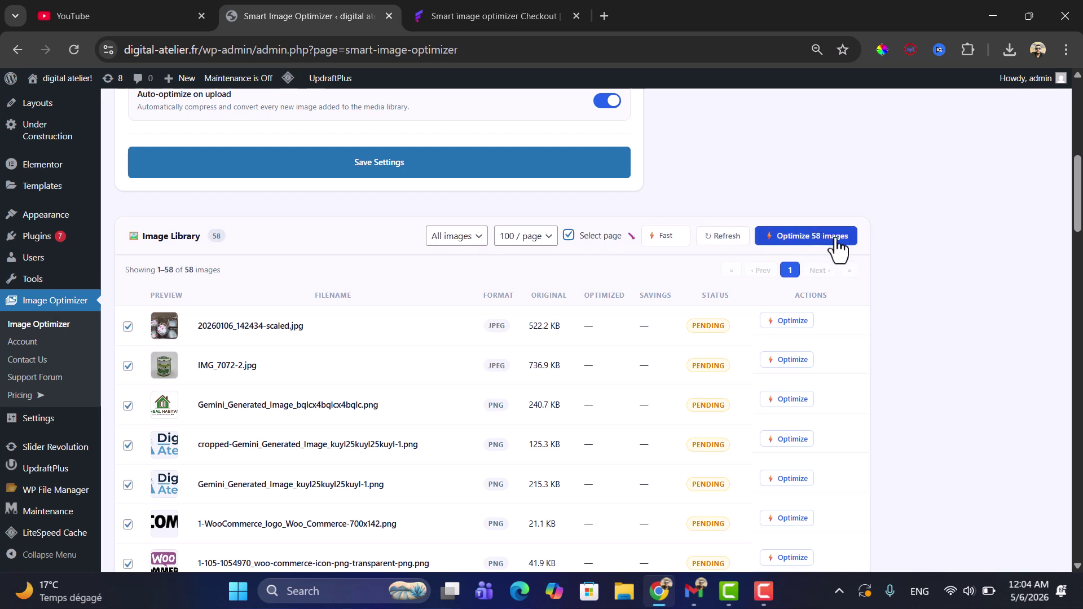
left_click(568, 236)
- Switch the Auto-optimize on upload option off and back on
scroll(572, 248, "up", 3)
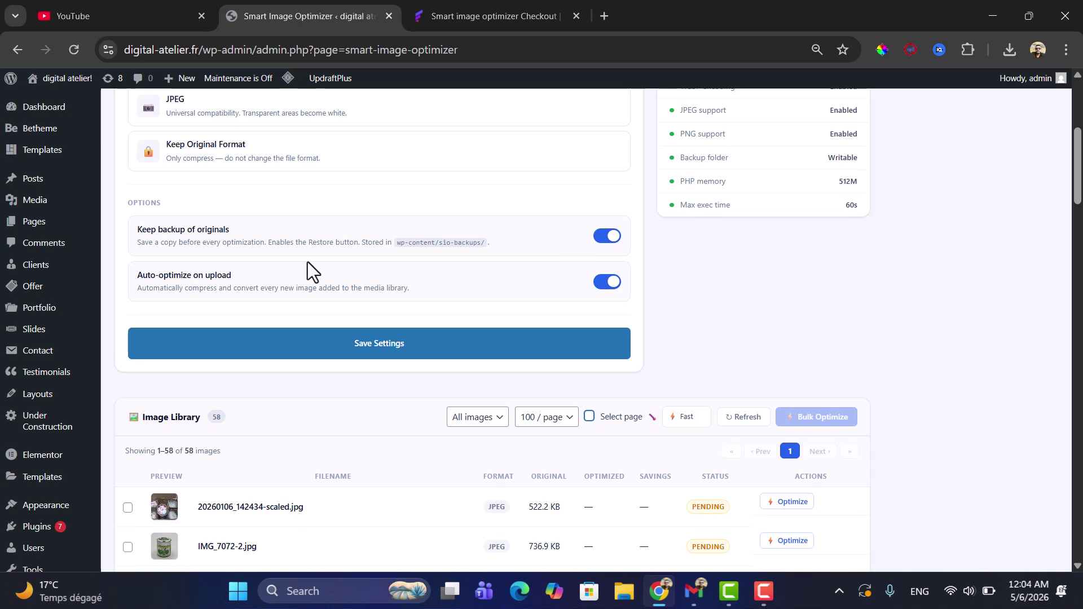
left_click(605, 284)
left_click(605, 283)
scroll(606, 285, "up", 3)
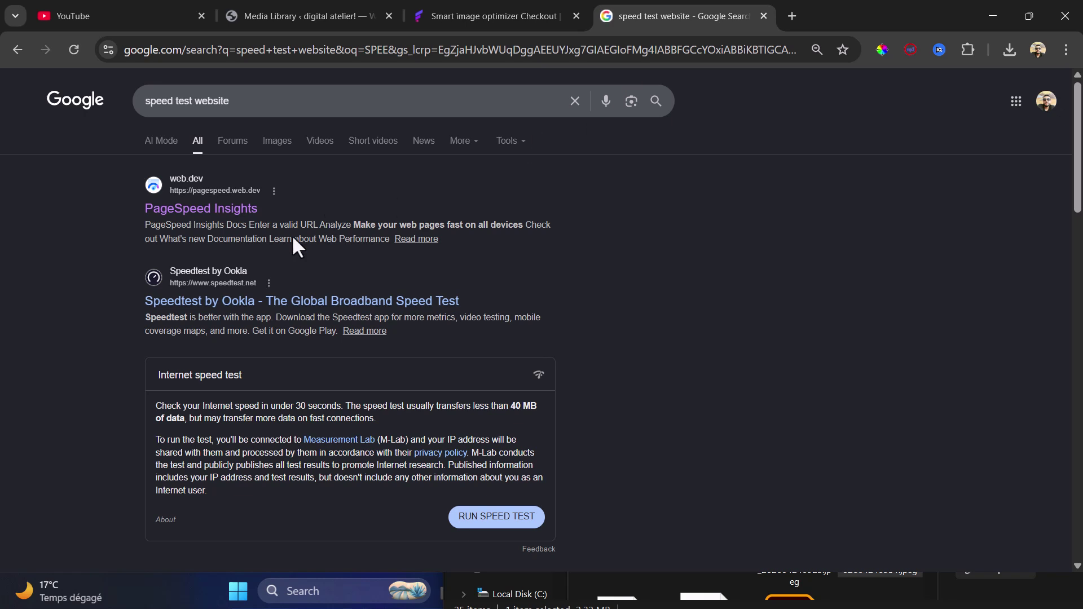
left_click(228, 212)
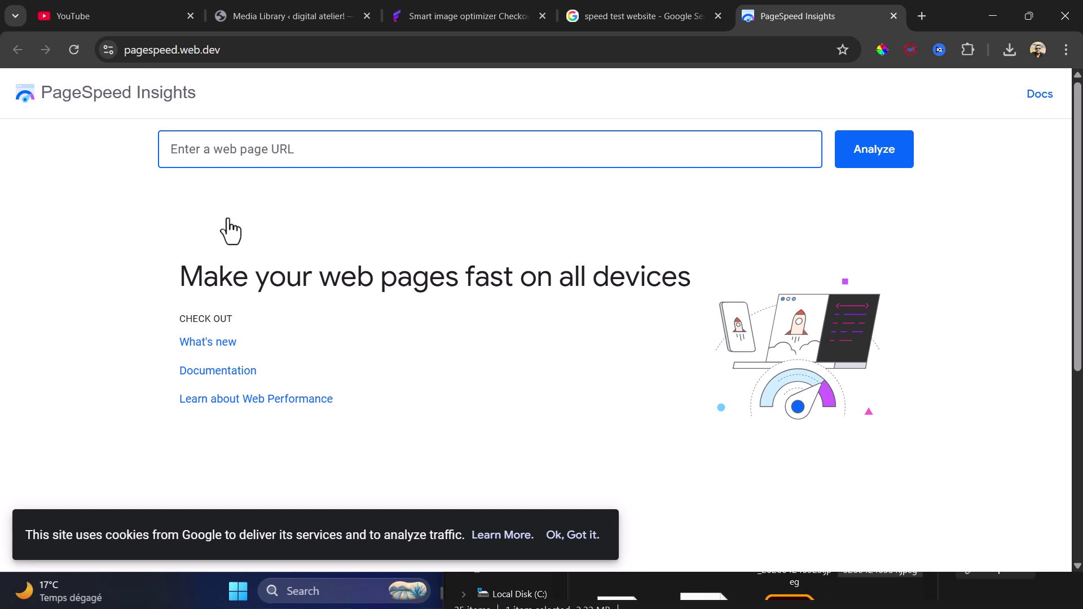
left_click(272, 159)
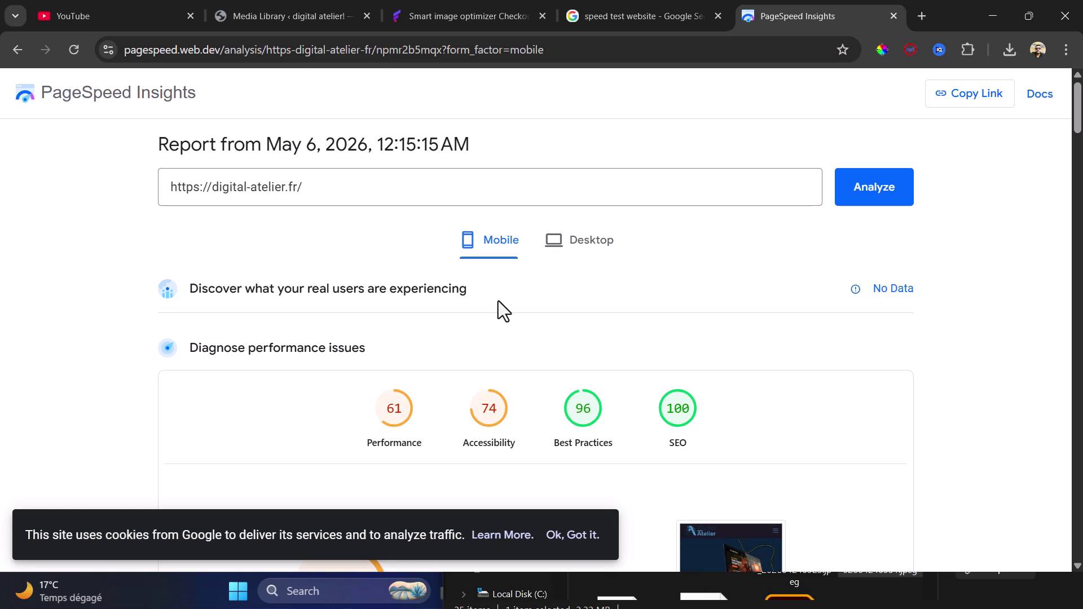
left_click(580, 239)
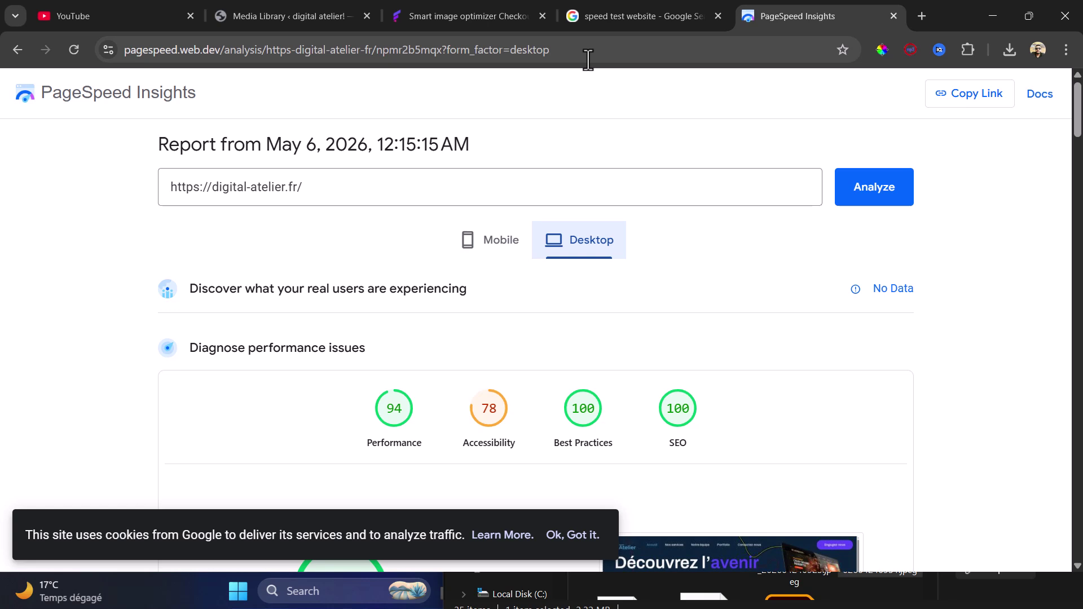